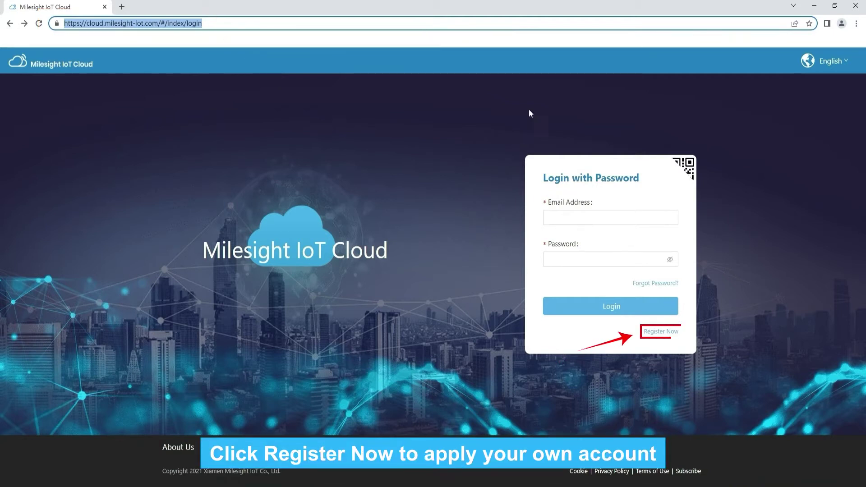
Step: Open the registration form and enter the new account's email, password and password confirmation
{"action": "left_click", "coordinate": [662, 334]}
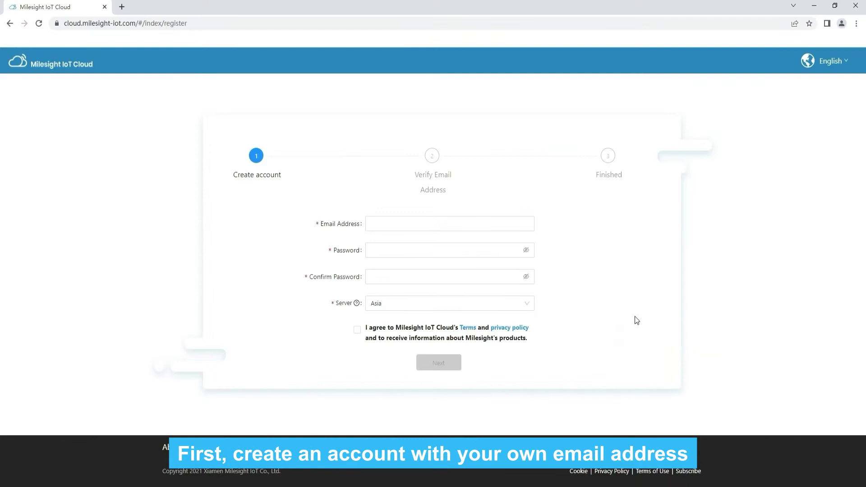
{"action": "left_click", "coordinate": [451, 226]}
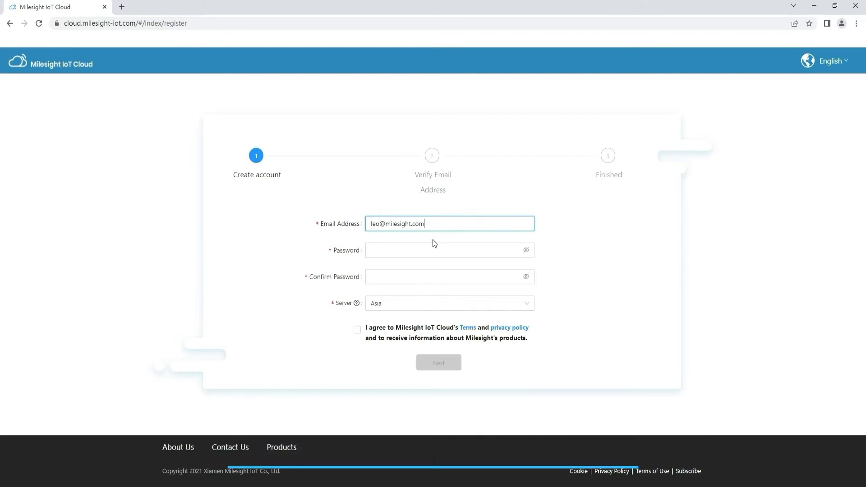
{"action": "left_click", "coordinate": [424, 250]}
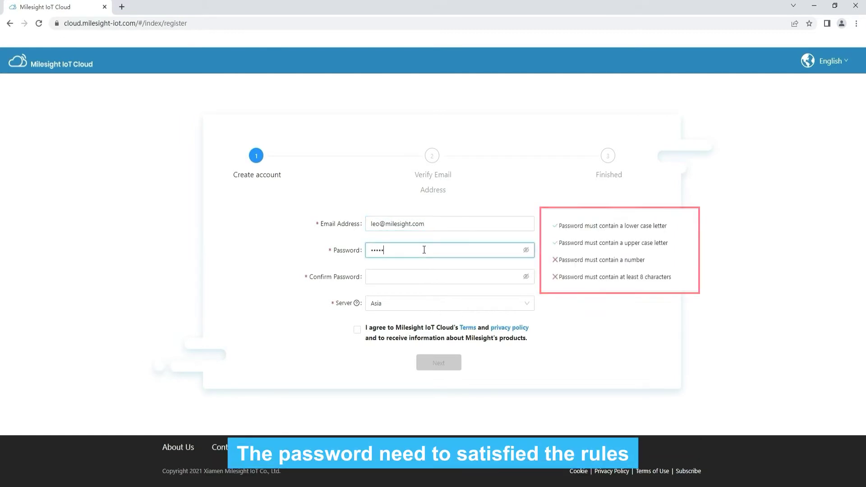
{"action": "left_click", "coordinate": [418, 273]}
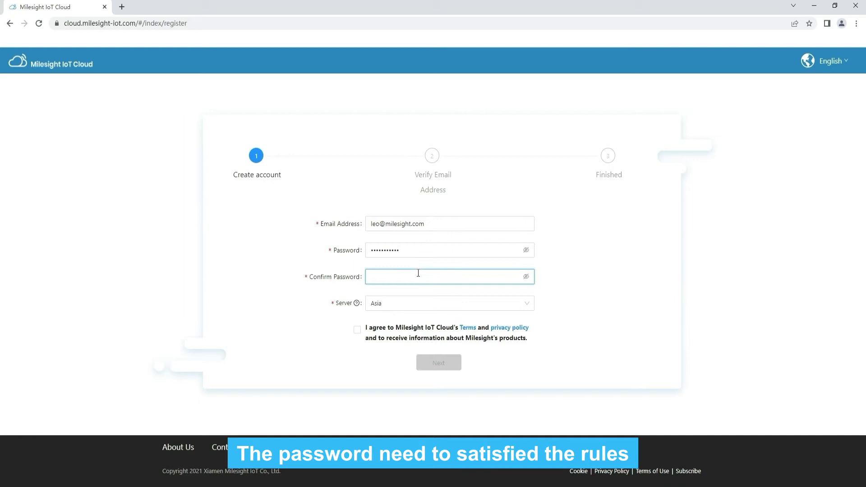
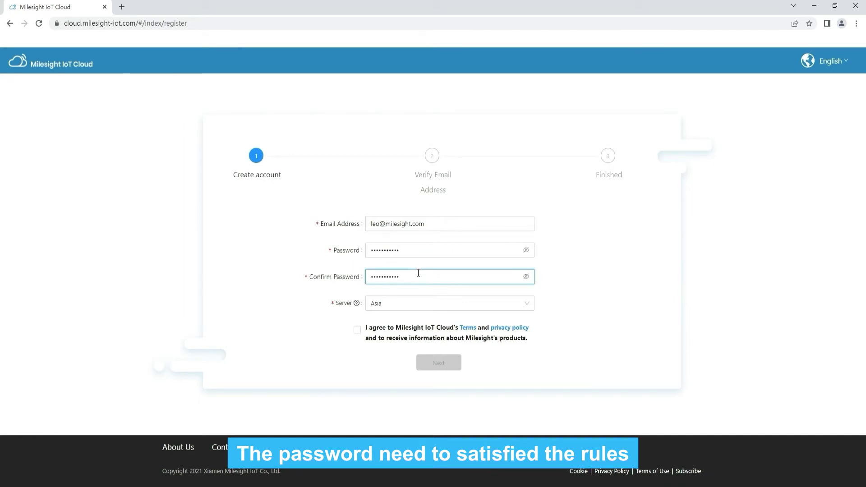
Step: Choose the European server, accept the terms and privacy policy, and continue to verification
{"action": "left_click", "coordinate": [410, 306]}
{"action": "left_click", "coordinate": [397, 341]}
{"action": "left_click", "coordinate": [368, 334]}
{"action": "left_click", "coordinate": [438, 365]}
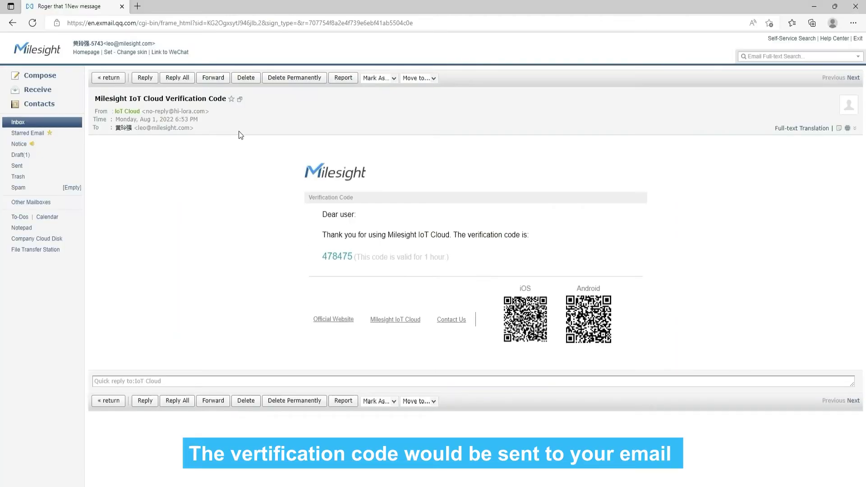
Step: Copy the code from the verification email into the Verification Code field and submit it
{"action": "left_click_drag", "start_coordinate": [321, 258], "coordinate": [351, 258]}
{"action": "key", "text": "ctrl+c"}
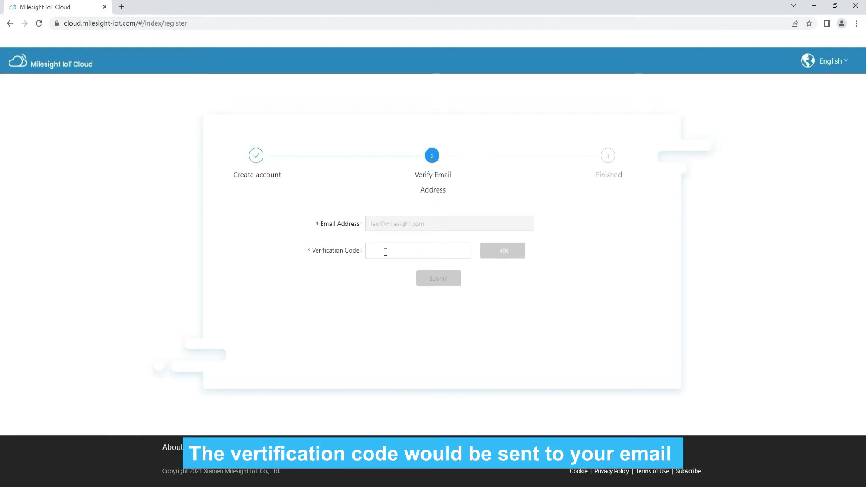
{"action": "left_click", "coordinate": [385, 250]}
{"action": "key", "text": "ctrl+v"}
{"action": "left_click", "coordinate": [439, 278]}
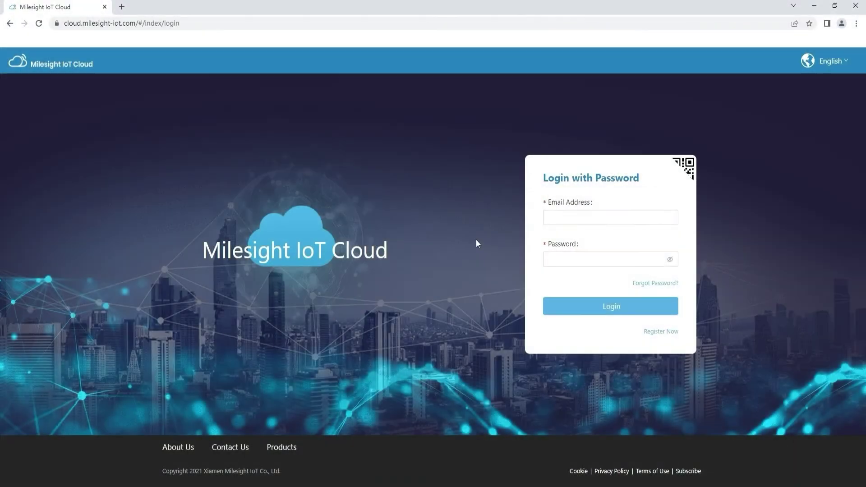
Step: Log in with the new account's email and password, then open the Me page's Member Center
{"action": "left_click", "coordinate": [555, 217]}
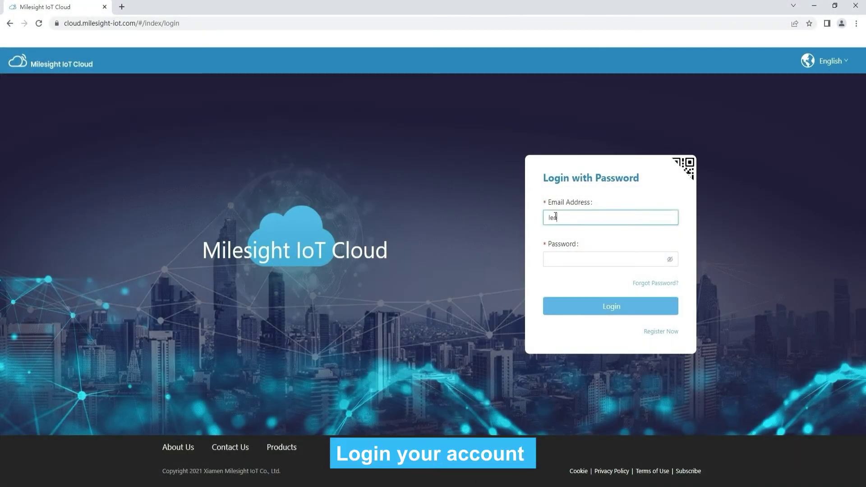
{"action": "left_click", "coordinate": [572, 259]}
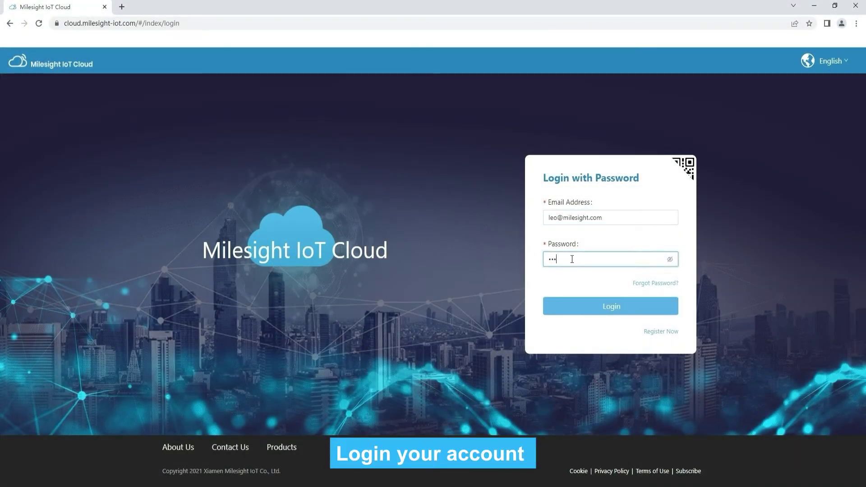
{"action": "left_click", "coordinate": [604, 309]}
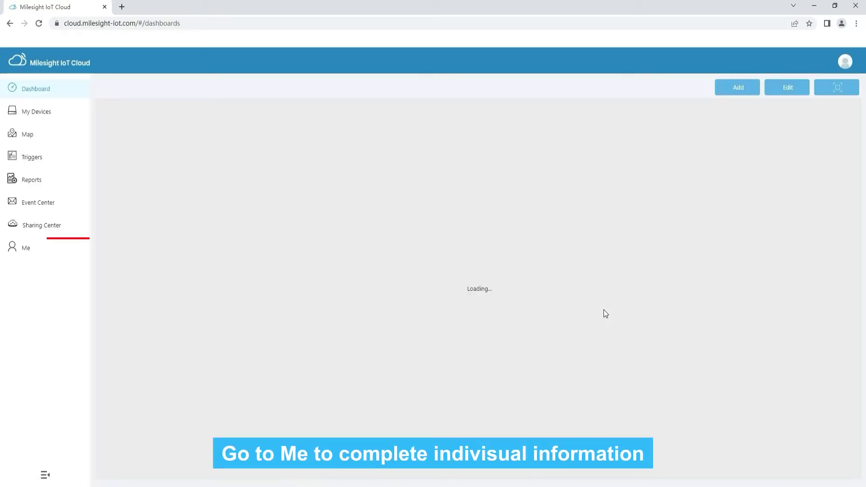
{"action": "left_click", "coordinate": [24, 251]}
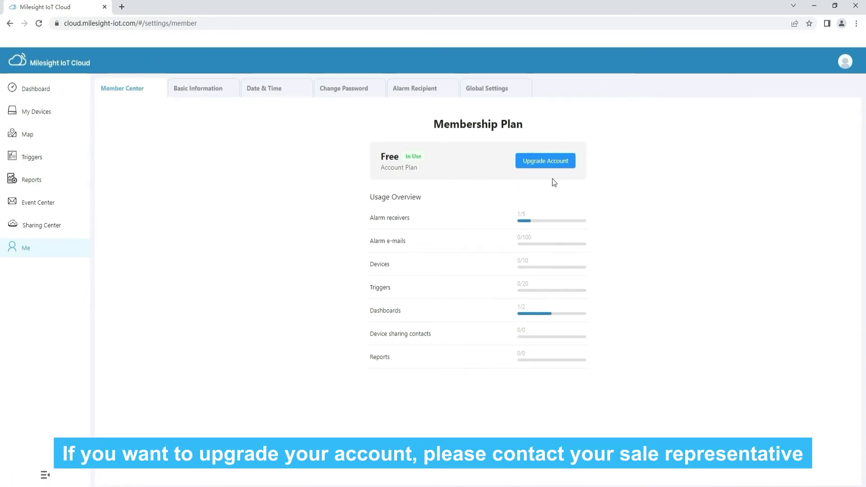
Step: Review the Upgrade Account plans and the Get License contact page, then go to Basic Information
{"action": "left_click", "coordinate": [548, 162]}
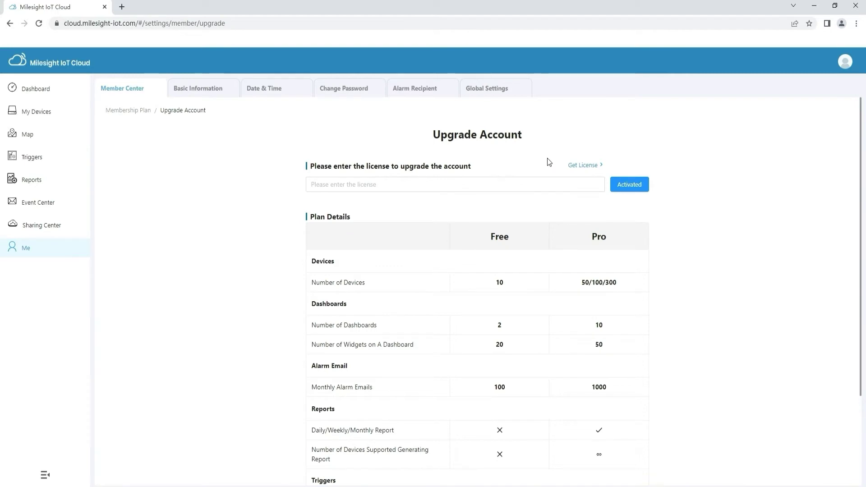
{"action": "left_click", "coordinate": [587, 165]}
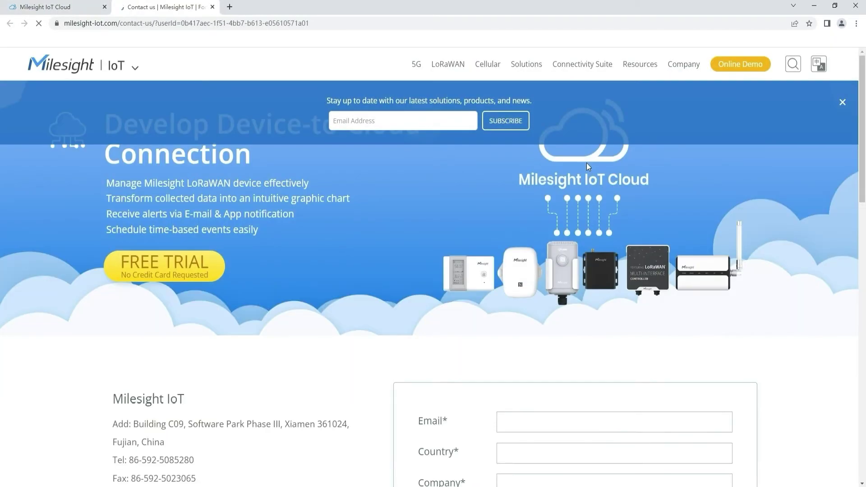
{"action": "scroll", "coordinate": [525, 201], "scroll_direction": "down", "scroll_amount": 5}
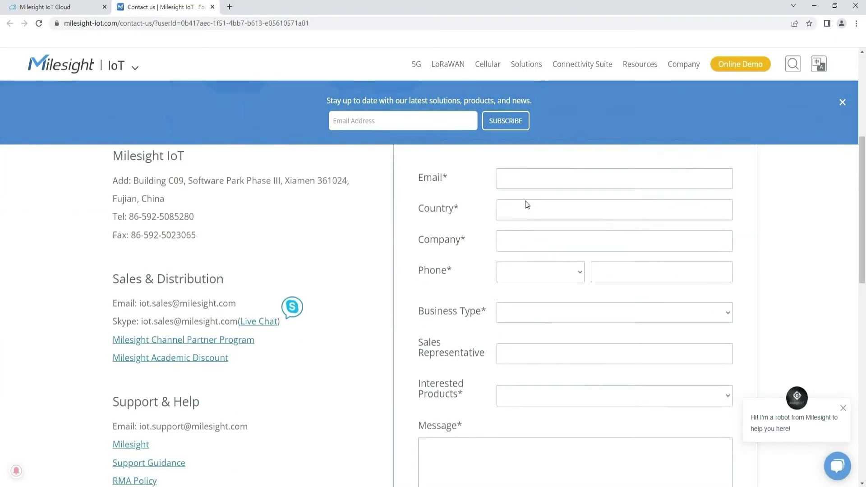
{"action": "scroll", "coordinate": [525, 203], "scroll_direction": "down", "scroll_amount": 5}
{"action": "scroll", "coordinate": [493, 228], "scroll_direction": "up", "scroll_amount": 8}
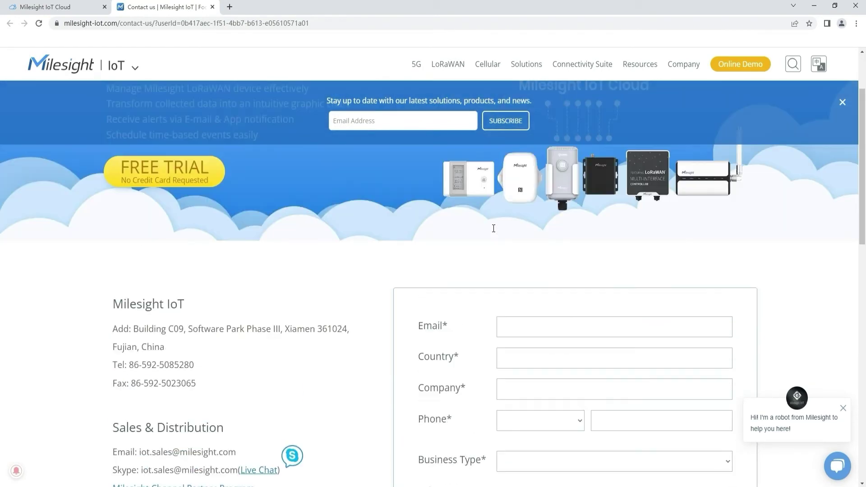
{"action": "left_click", "coordinate": [212, 7]}
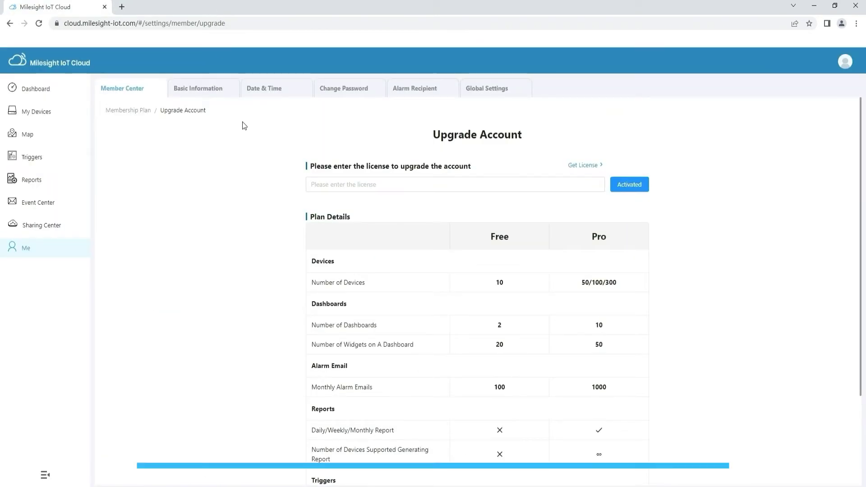
{"action": "left_click", "coordinate": [212, 93]}
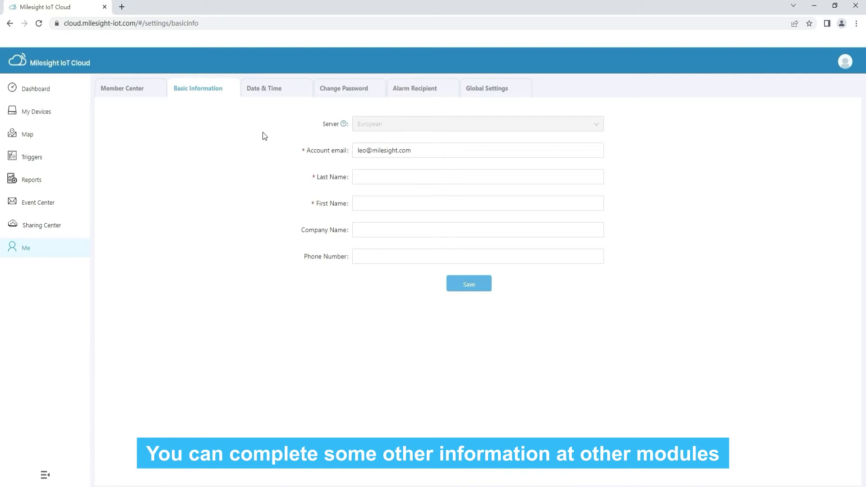
Step: Review the Date & Time, Change Password and Alarm Recipient settings
{"action": "left_click", "coordinate": [281, 90]}
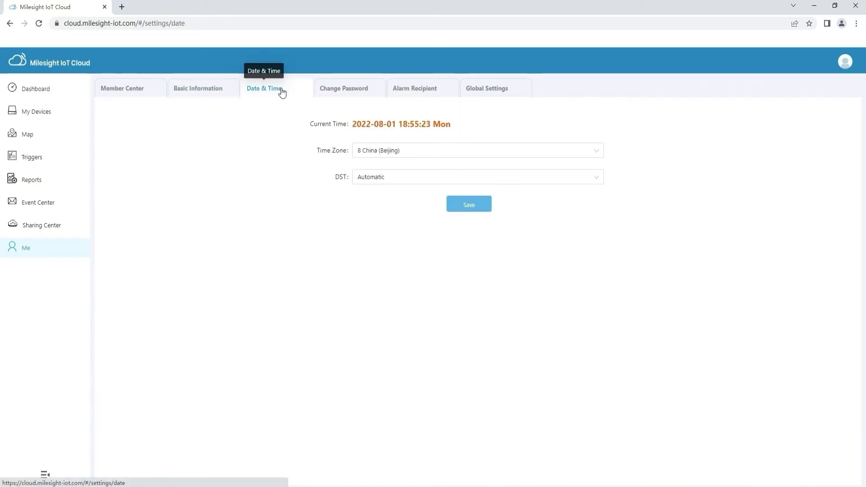
{"action": "left_click", "coordinate": [348, 91]}
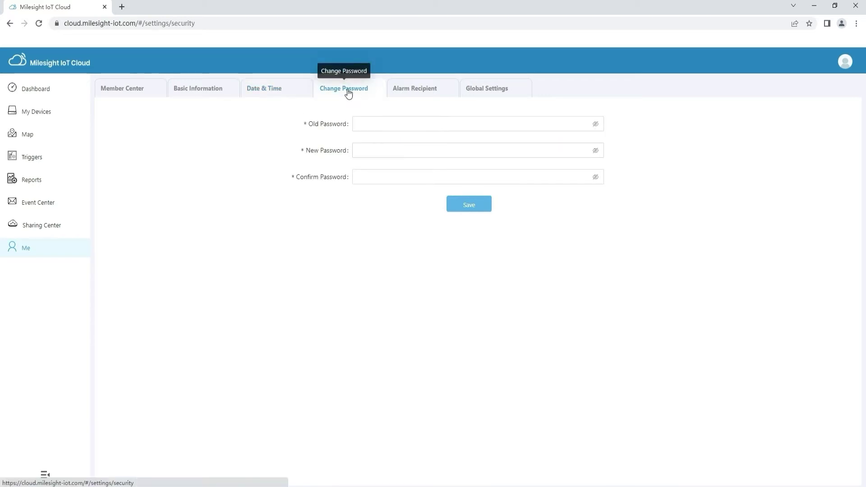
{"action": "left_click", "coordinate": [403, 92]}
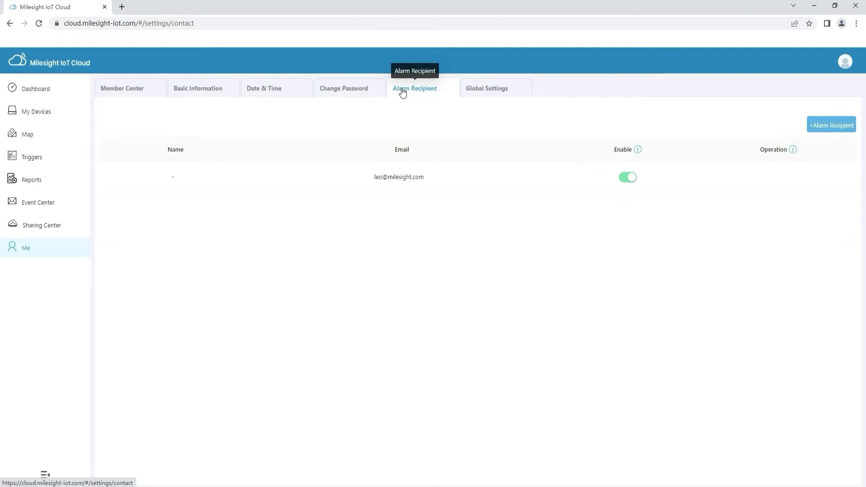
Step: In Global Settings, keep Single Switch display mode and English as the system language
{"action": "left_click", "coordinate": [498, 92]}
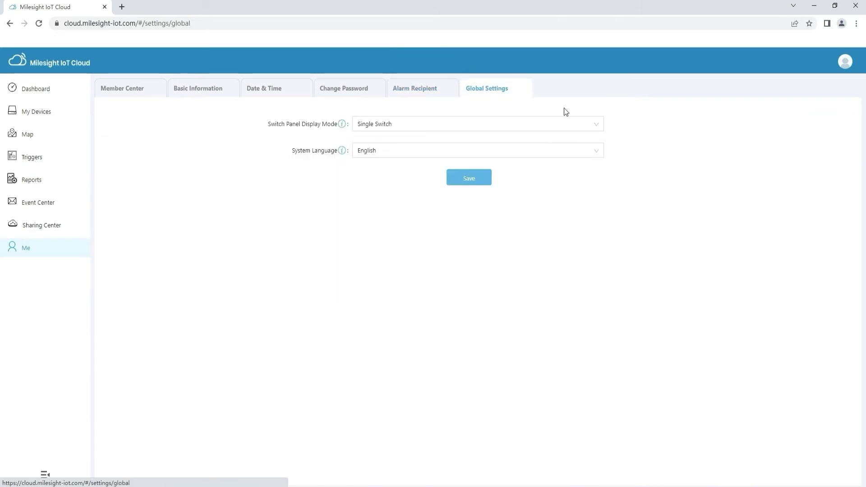
{"action": "left_click", "coordinate": [594, 122]}
{"action": "left_click", "coordinate": [594, 122]}
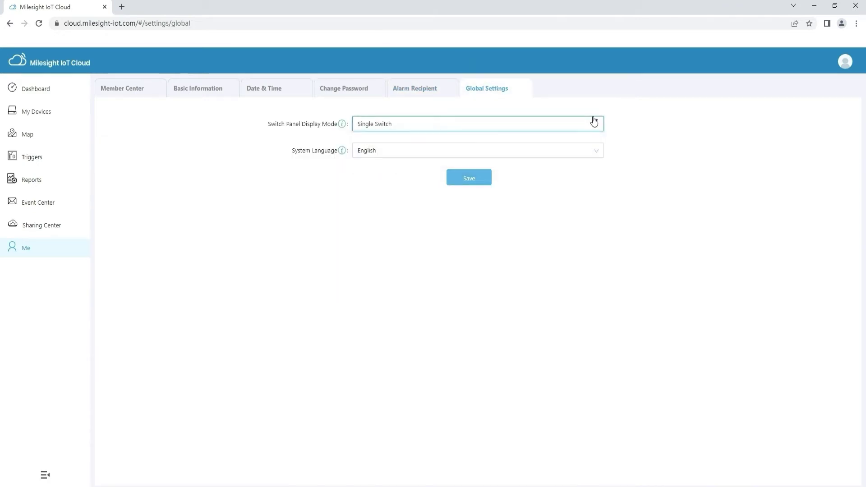
{"action": "left_click", "coordinate": [594, 152]}
{"action": "left_click", "coordinate": [593, 153]}
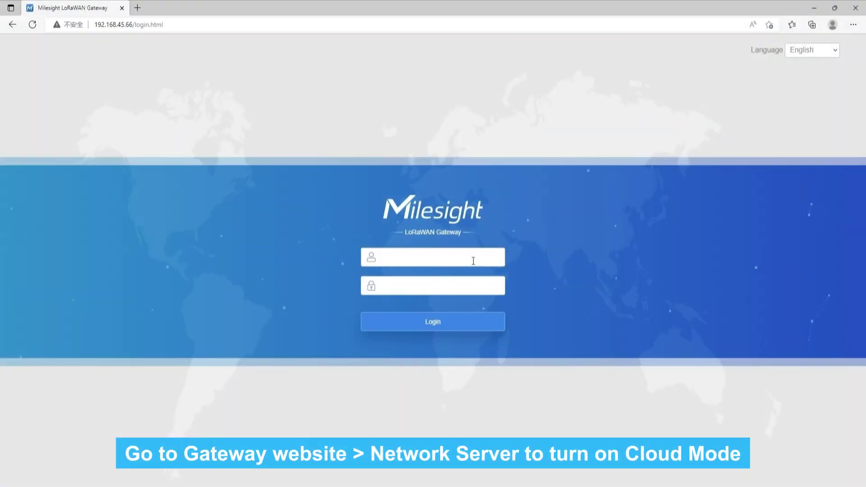
Step: Log in to the LoRaWAN gateway web UI with the gateway password
{"action": "left_click", "coordinate": [455, 286]}
{"action": "type", "text": "password"}
{"action": "key", "text": "Return"}
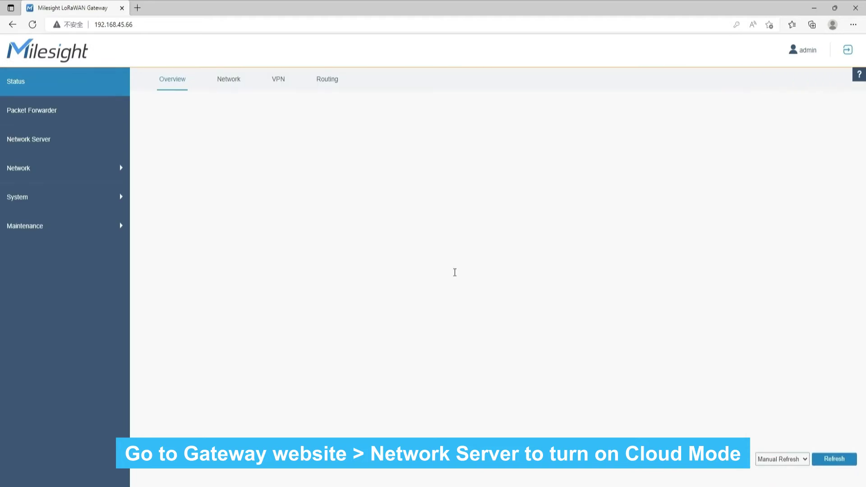
Step: Enable Cloud Mode on the Network Server page, confirm it, and Save & Apply
{"action": "left_click", "coordinate": [57, 148]}
{"action": "left_click", "coordinate": [275, 146]}
{"action": "left_click", "coordinate": [403, 225]}
{"action": "left_click", "coordinate": [172, 359]}
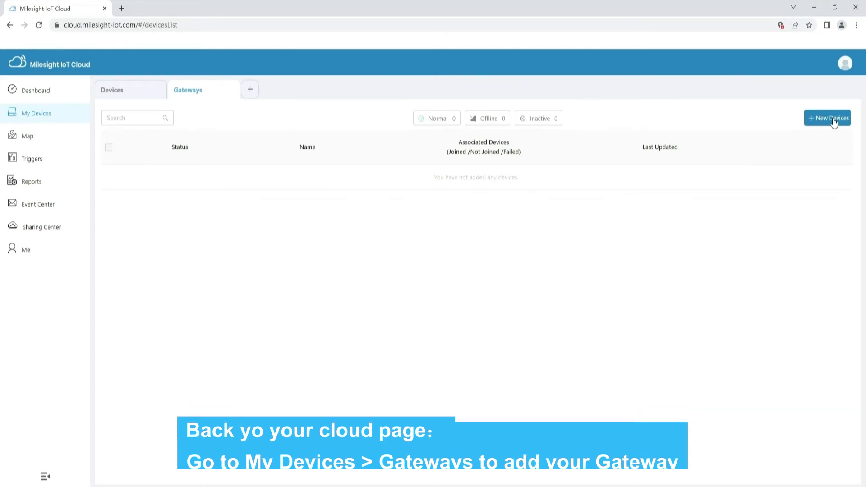
Step: Add gateway with serial 6816C1191455 under the name UG63
{"action": "left_click", "coordinate": [833, 120]}
{"action": "left_click", "coordinate": [424, 244]}
{"action": "type", "text": "6816C1191455"}
{"action": "left_click", "coordinate": [409, 266]}
{"action": "type", "text": "UG"}
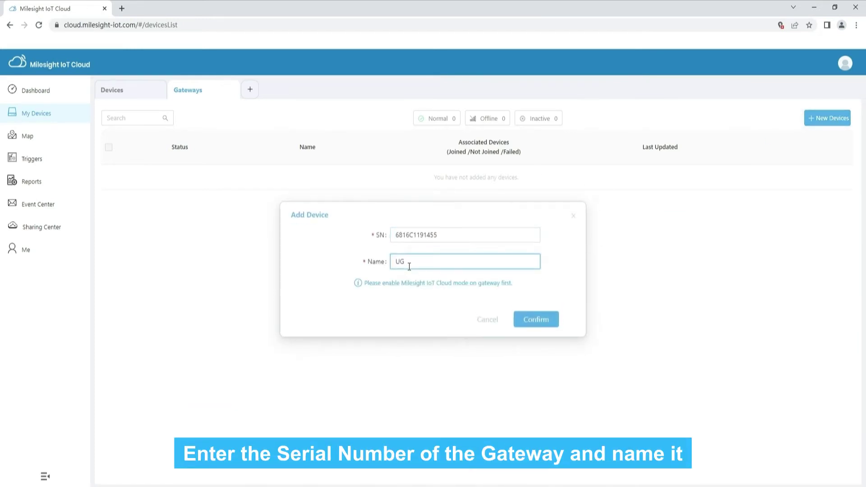
{"action": "type", "text": "63"}
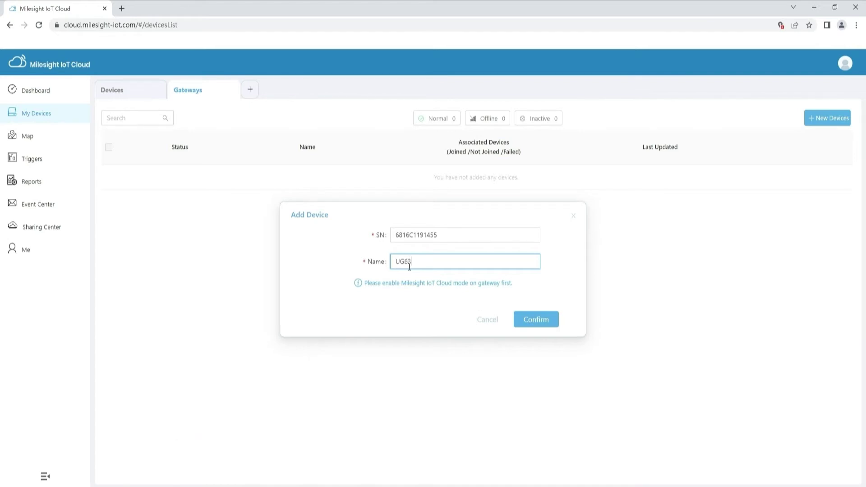
{"action": "left_click", "coordinate": [532, 323]}
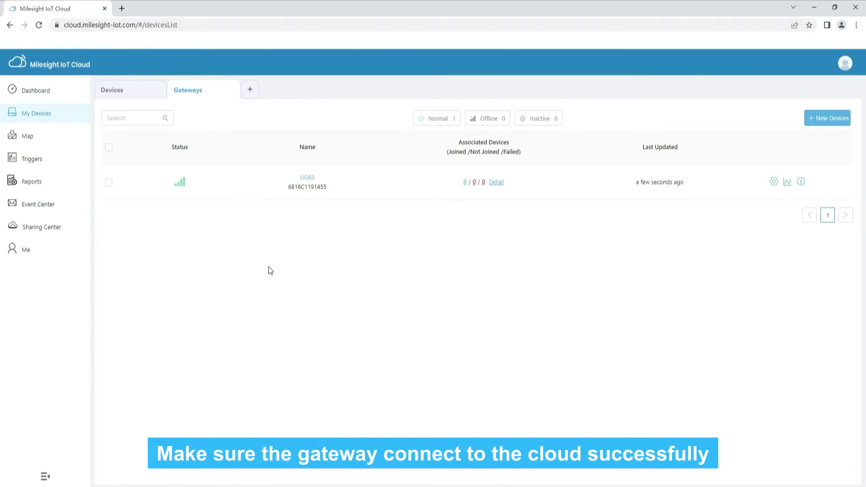
{"action": "left_click", "coordinate": [183, 189]}
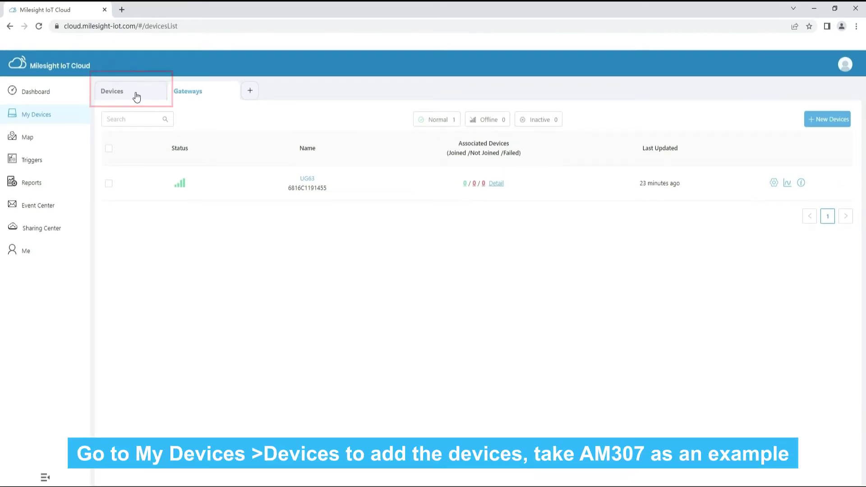
{"action": "left_click", "coordinate": [135, 95]}
{"action": "left_click", "coordinate": [828, 119]}
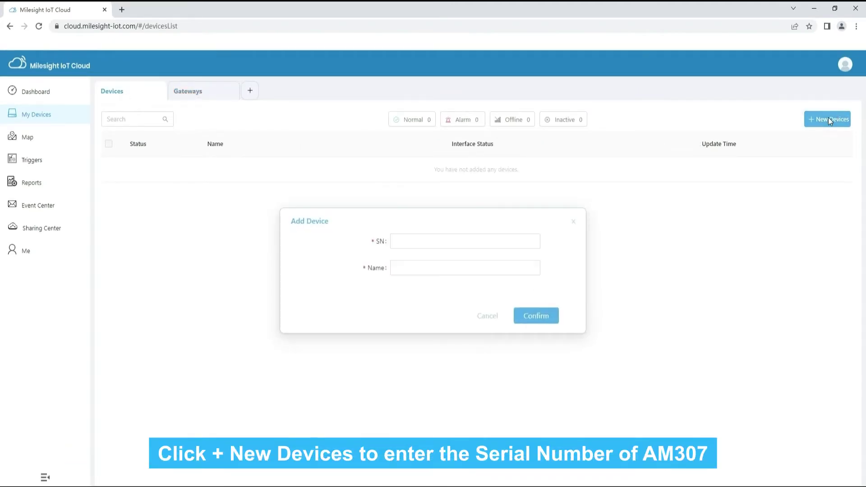
{"action": "left_click", "coordinate": [456, 237]}
{"action": "key", "text": "ctrl+v"}
{"action": "left_click", "coordinate": [424, 228]}
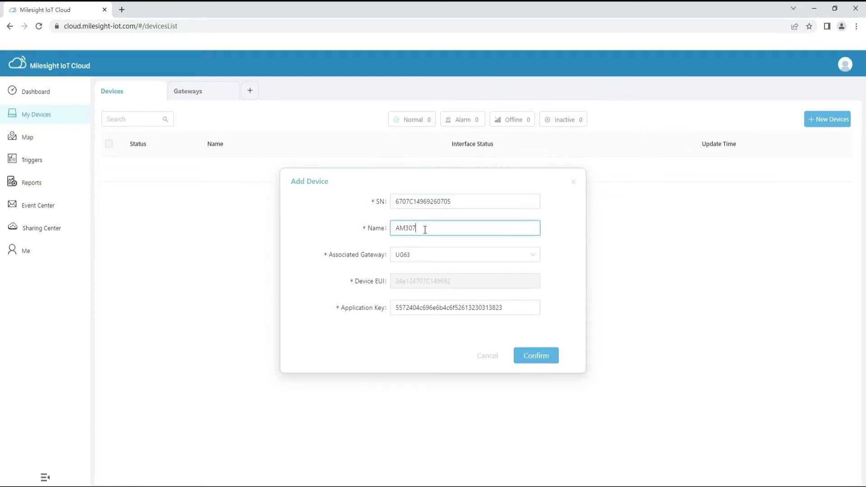
{"action": "left_click", "coordinate": [420, 255]}
{"action": "left_click", "coordinate": [419, 273]}
{"action": "left_click", "coordinate": [528, 357]}
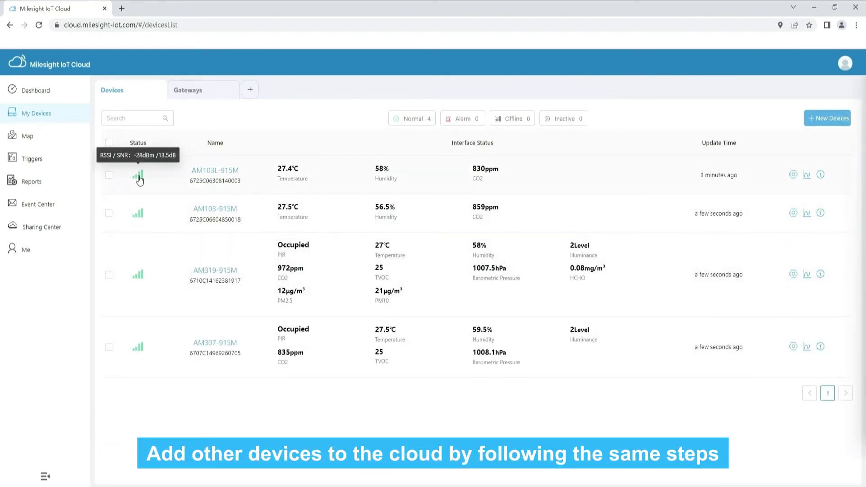
Step: Check the four AM sensors' RSSI/SNR readings in the Devices list Status column
{"action": "mouse_move", "coordinate": [139, 349]}
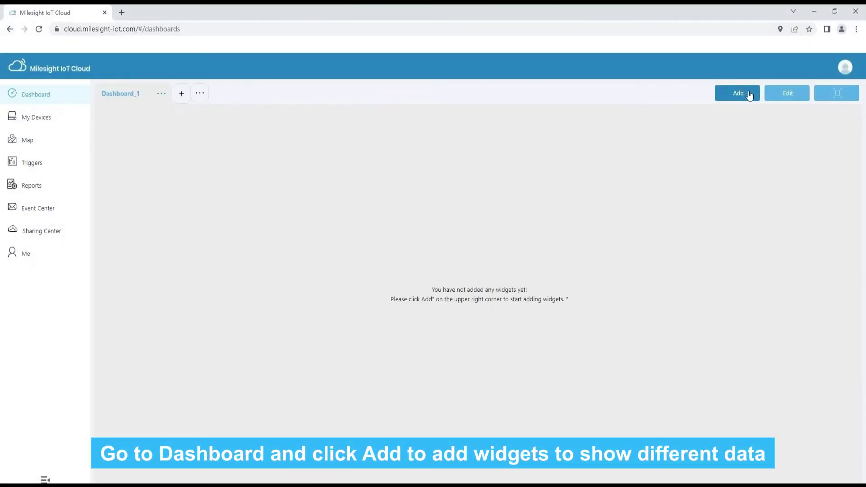
Step: Start a new dashboard widget and select AM307-915M from the Device List
{"action": "left_click", "coordinate": [750, 95]}
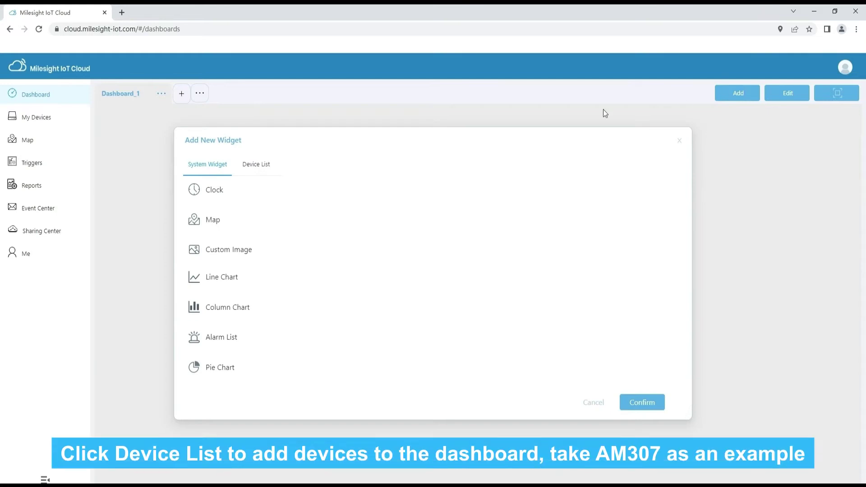
{"action": "left_click", "coordinate": [253, 173]}
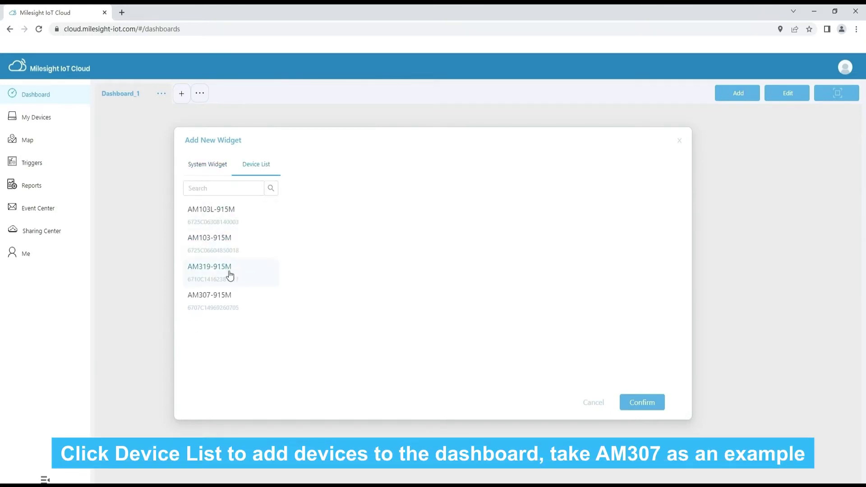
{"action": "left_click", "coordinate": [226, 297]}
Step: Add battery, PIR, temperature, humidity, illuminance, CO2 and TVOC widgets, leaving out barometric pressure
{"action": "left_click", "coordinate": [307, 163]}
{"action": "left_click", "coordinate": [307, 183]}
{"action": "left_click", "coordinate": [307, 203]}
{"action": "left_click", "coordinate": [307, 223]}
{"action": "left_click", "coordinate": [307, 242]}
{"action": "left_click", "coordinate": [307, 262]}
{"action": "left_click", "coordinate": [307, 282]}
{"action": "left_click", "coordinate": [307, 302]}
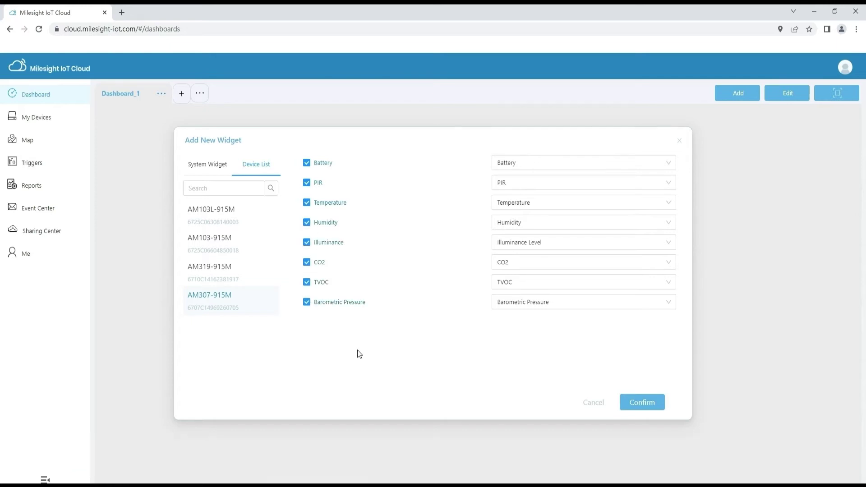
{"action": "left_click", "coordinate": [307, 302]}
{"action": "left_click", "coordinate": [642, 401]}
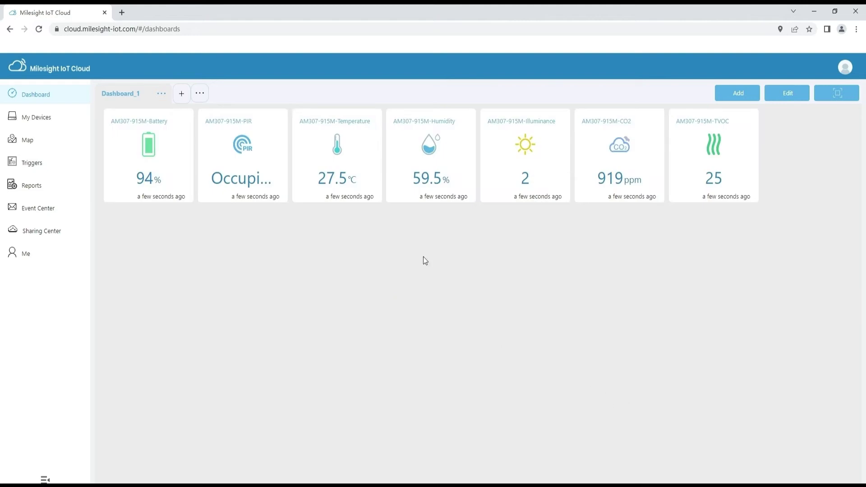
{"action": "left_click", "coordinate": [745, 93]}
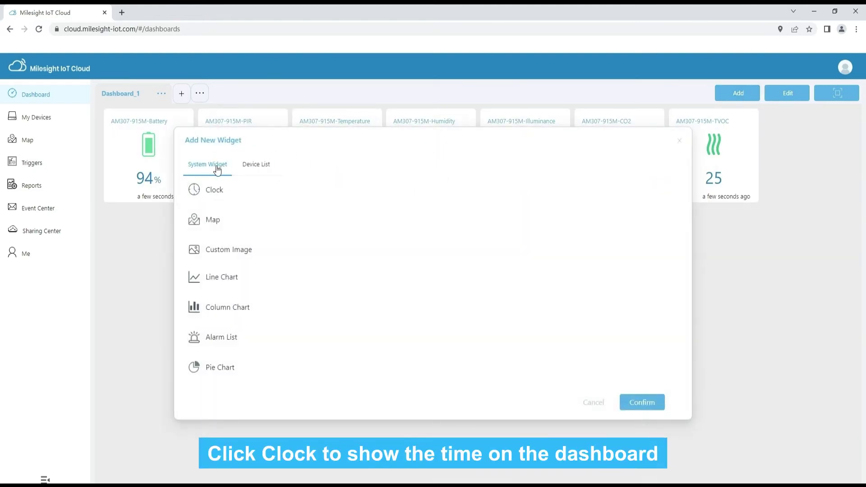
Step: Preview the Clock widget, limit the Map widget to AM307-915M and UG63, then pick Custom Image
{"action": "left_click", "coordinate": [220, 196]}
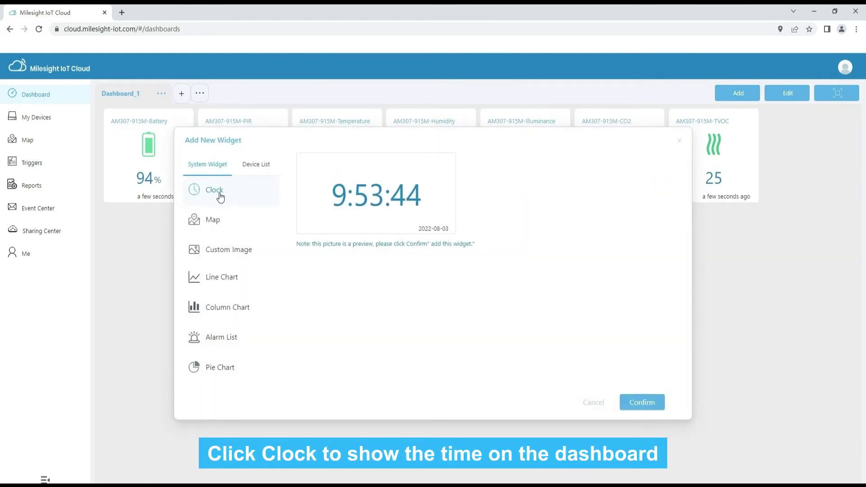
{"action": "left_click", "coordinate": [238, 227]}
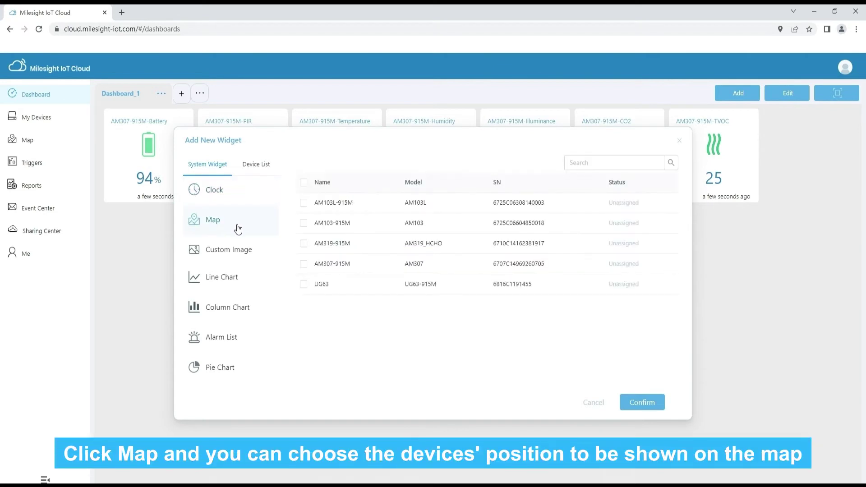
{"action": "left_click", "coordinate": [304, 183]}
{"action": "left_click", "coordinate": [303, 202]}
{"action": "left_click", "coordinate": [303, 223]}
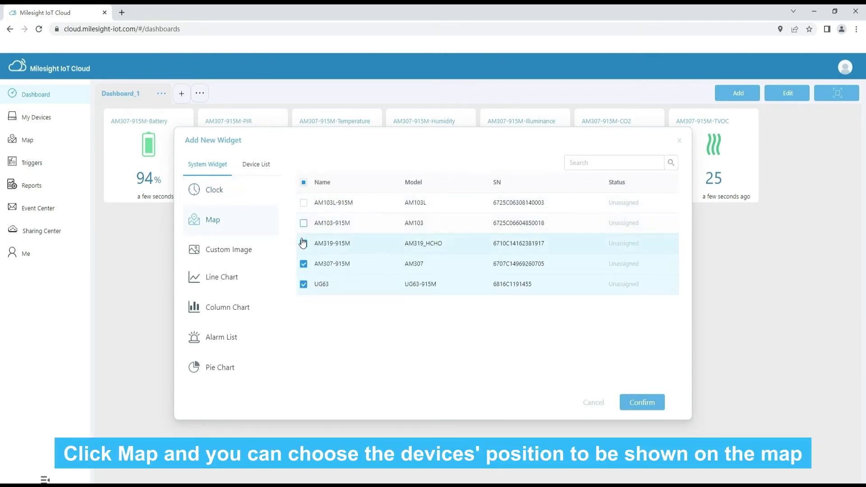
{"action": "left_click", "coordinate": [304, 243]}
{"action": "left_click", "coordinate": [225, 252]}
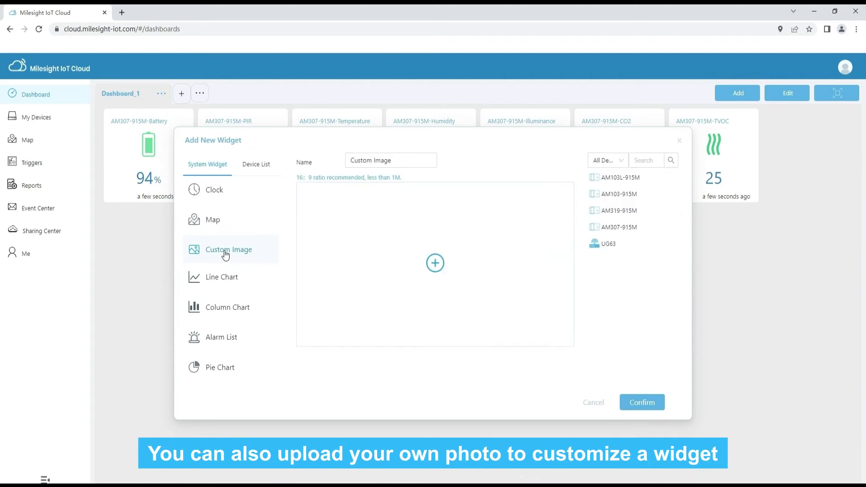
Step: Upload an office floor-plan image and place AM103L-915M near its top doorway
{"action": "left_click", "coordinate": [436, 264]}
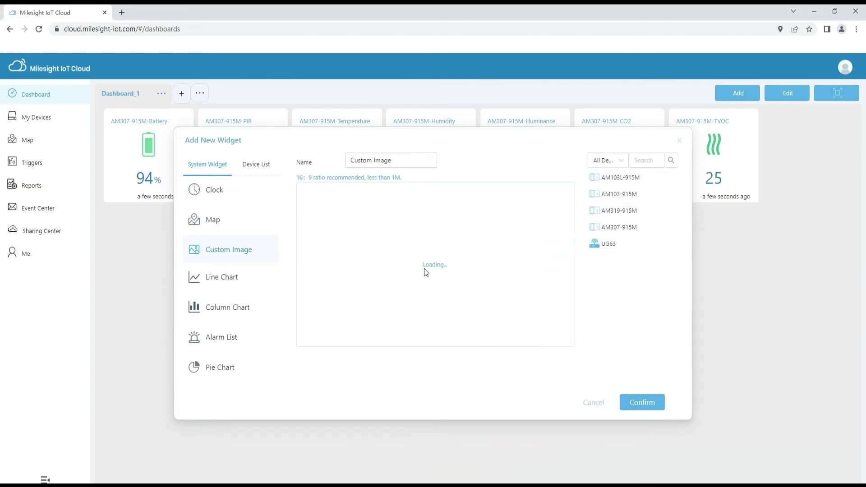
{"action": "mouse_move", "coordinate": [614, 183]}
{"action": "left_mouse_down"}
{"action": "mouse_move", "coordinate": [548, 211]}
{"action": "mouse_move", "coordinate": [395, 226]}
{"action": "left_mouse_up"}
{"action": "left_click_drag", "start_coordinate": [365, 200], "coordinate": [366, 201]}
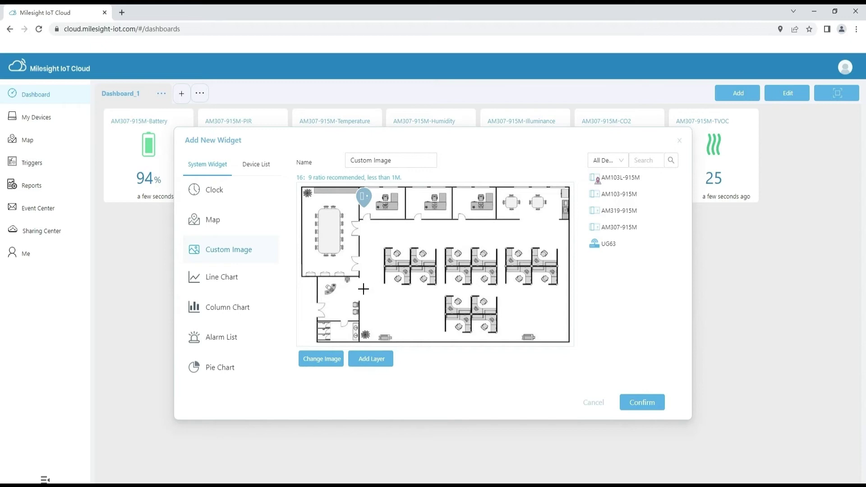
Step: Draw a shaded zone on the floor plan and place AM103-915M at its top-left corner
{"action": "left_click", "coordinate": [510, 291]}
{"action": "left_click", "coordinate": [360, 341]}
{"action": "left_click", "coordinate": [362, 292]}
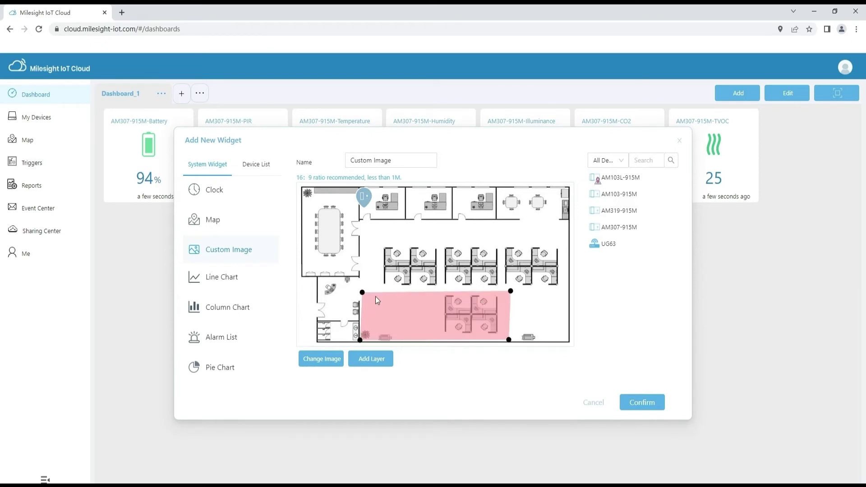
{"action": "left_click_drag", "start_coordinate": [610, 194], "coordinate": [403, 298]}
Step: Start a Line Chart widget plotting AM103L-915M Humidity, with the second Y axis left off
{"action": "left_click", "coordinate": [223, 277]}
{"action": "left_click", "coordinate": [339, 175]}
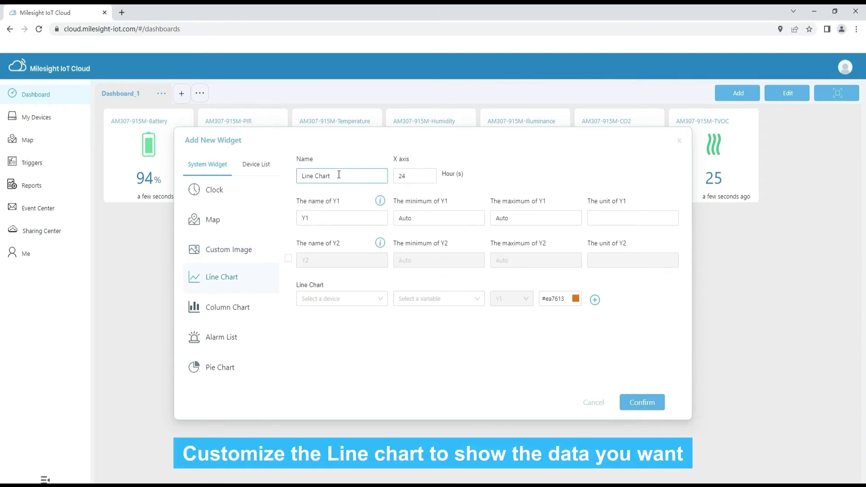
{"action": "left_click", "coordinate": [289, 260]}
{"action": "left_click", "coordinate": [288, 261]}
{"action": "left_click", "coordinate": [594, 301]}
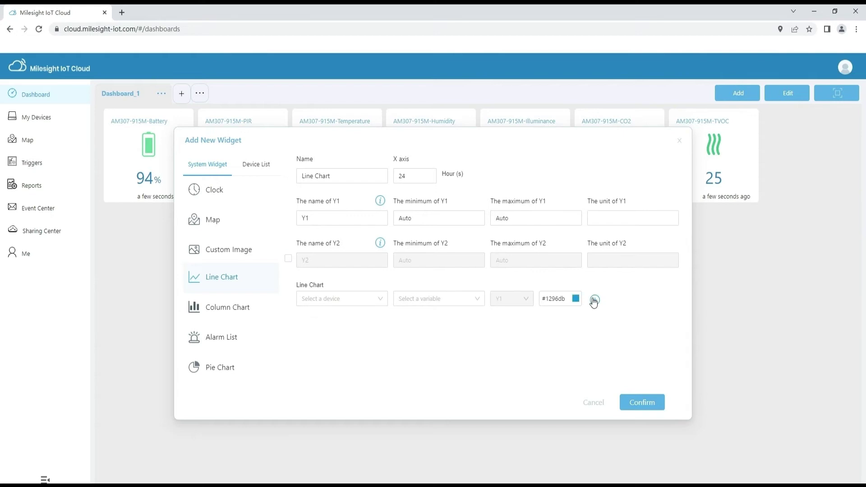
{"action": "left_click", "coordinate": [356, 299]}
{"action": "left_click", "coordinate": [354, 318]}
{"action": "left_click", "coordinate": [419, 298]}
{"action": "left_click", "coordinate": [432, 333]}
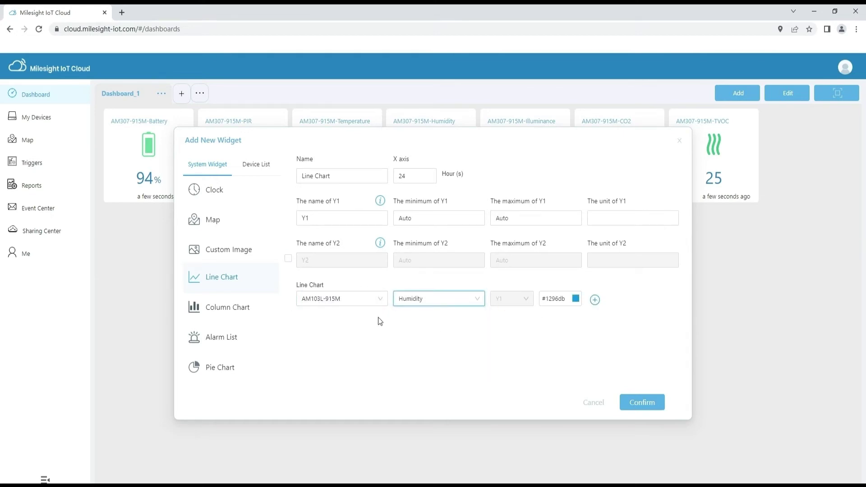
Step: Add chart lines for AM103L-915M CO2 and AM307-915M Barometric Pressure, then switch to Column Chart
{"action": "left_click", "coordinate": [596, 300]}
{"action": "left_click", "coordinate": [361, 324]}
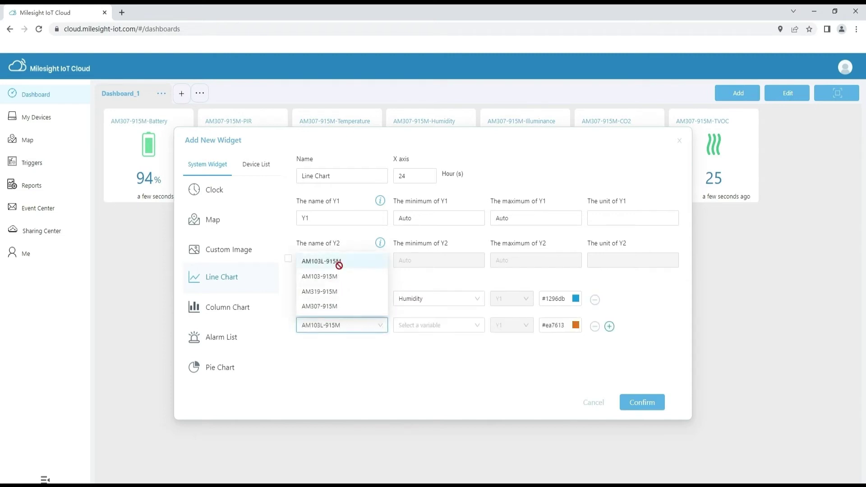
{"action": "left_click", "coordinate": [339, 262]}
{"action": "left_click", "coordinate": [434, 325]}
{"action": "left_click", "coordinate": [416, 376]}
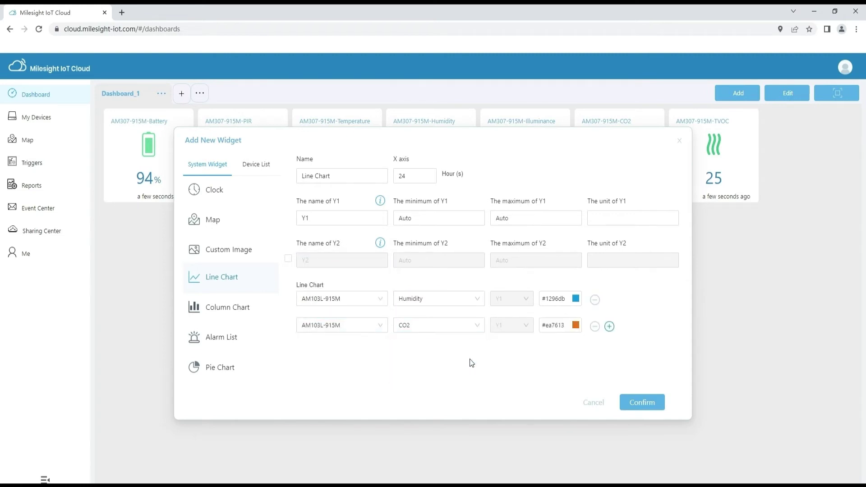
{"action": "left_click", "coordinate": [609, 326]}
{"action": "left_click", "coordinate": [363, 352]}
{"action": "left_click", "coordinate": [342, 334]}
{"action": "left_click", "coordinate": [407, 348]}
{"action": "left_click", "coordinate": [409, 334]}
{"action": "left_click", "coordinate": [261, 309]}
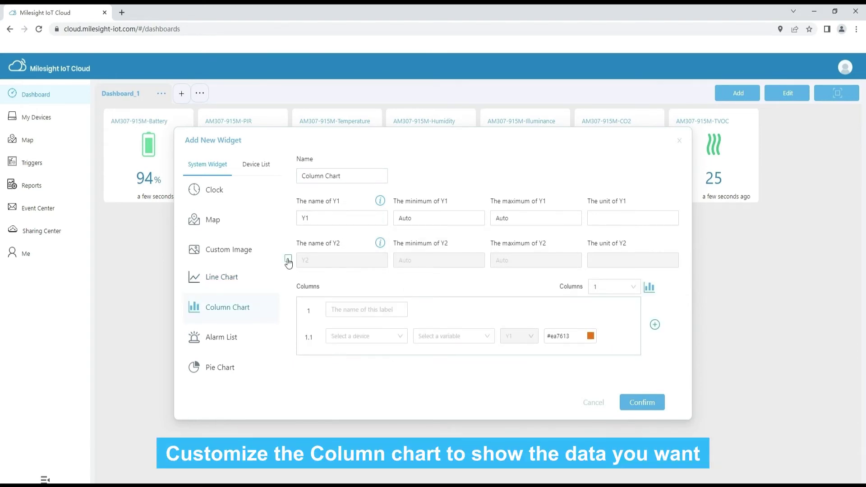
Step: Set the column chart to 3 columns per group, add a second column group, and preview Alarm List
{"action": "left_click", "coordinate": [619, 289]}
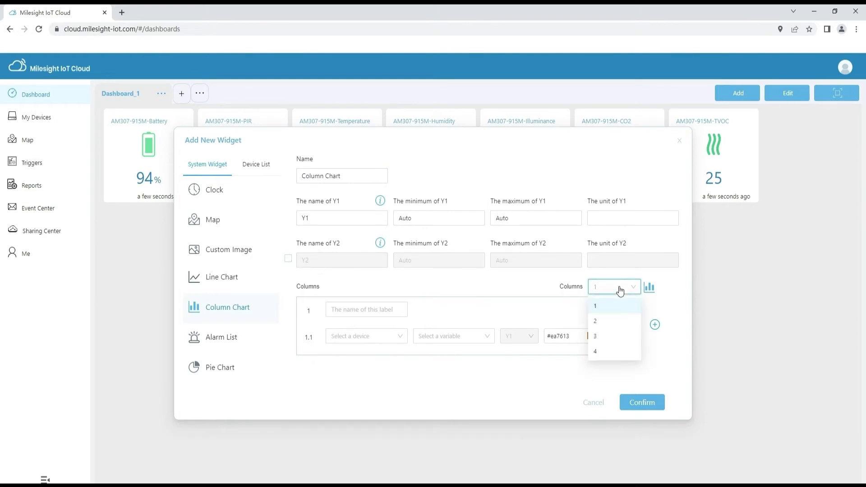
{"action": "left_click", "coordinate": [601, 338]}
{"action": "scroll", "coordinate": [585, 343], "scroll_direction": "down", "scroll_amount": 1}
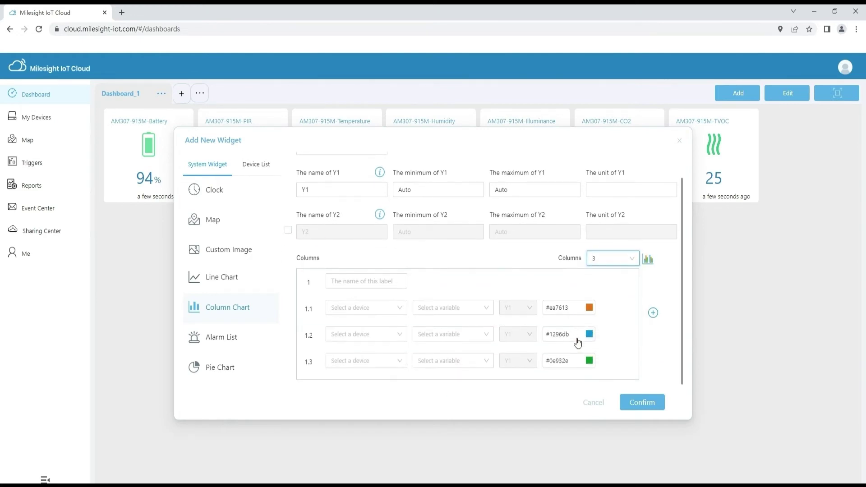
{"action": "left_click", "coordinate": [653, 313]}
{"action": "scroll", "coordinate": [640, 316], "scroll_direction": "up", "scroll_amount": 3}
{"action": "scroll", "coordinate": [639, 316], "scroll_direction": "down", "scroll_amount": 3}
{"action": "left_click", "coordinate": [260, 339]}
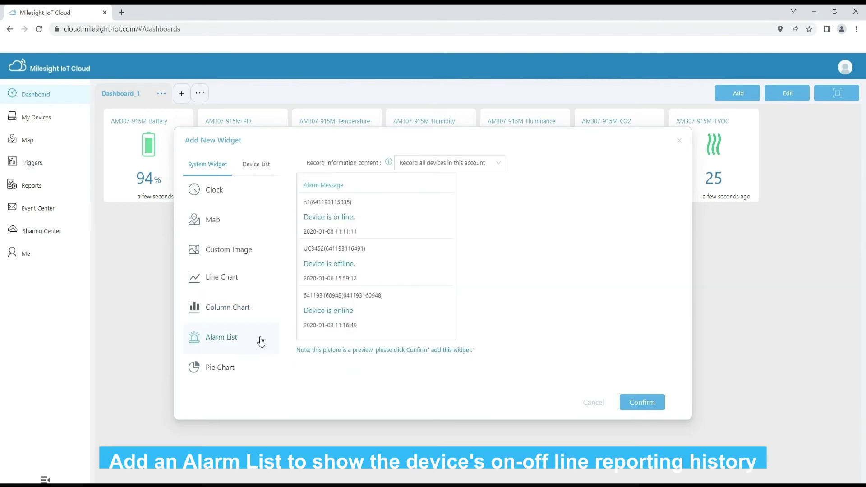
Step: Keep 'Record all devices in this account' for the alarm list and pie chart, then add the pie chart
{"action": "left_click", "coordinate": [497, 164]}
{"action": "left_click", "coordinate": [544, 193]}
{"action": "left_click", "coordinate": [230, 377]}
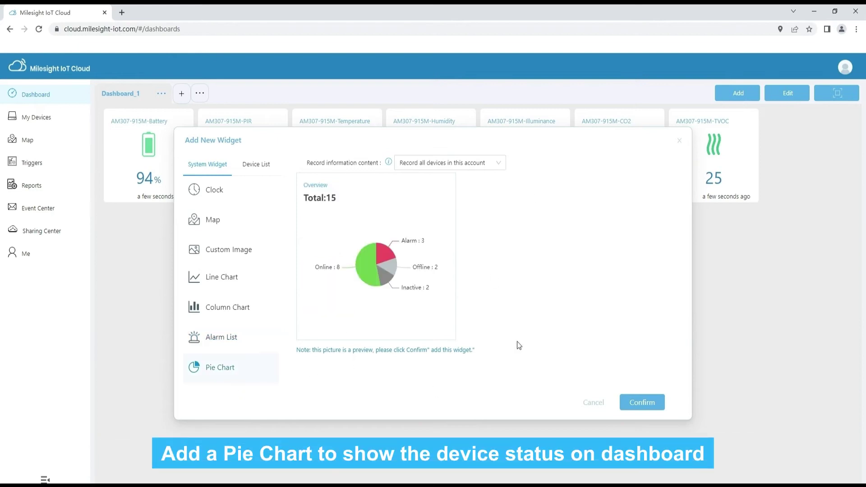
{"action": "left_click", "coordinate": [496, 164]}
{"action": "left_click", "coordinate": [496, 165]}
{"action": "left_click", "coordinate": [640, 404]}
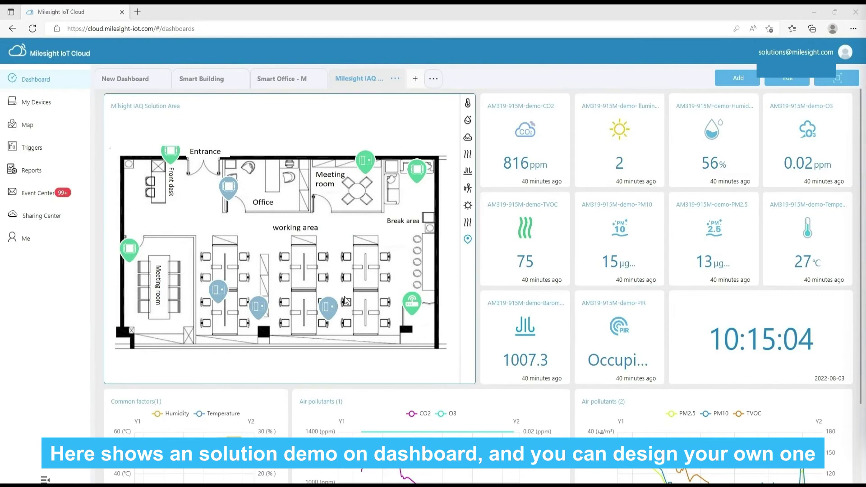
Step: Cycle the floor plan through temperature, humidity, CO2, TVOC, pressure, activity and illuminance heatmaps, then device locations
{"action": "left_click", "coordinate": [468, 102]}
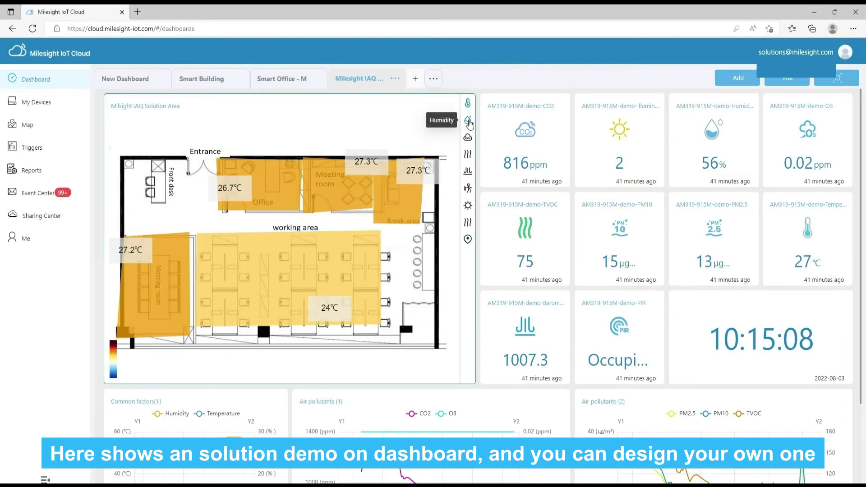
{"action": "left_click", "coordinate": [468, 121]}
{"action": "left_click", "coordinate": [468, 137]}
{"action": "left_click", "coordinate": [468, 154]}
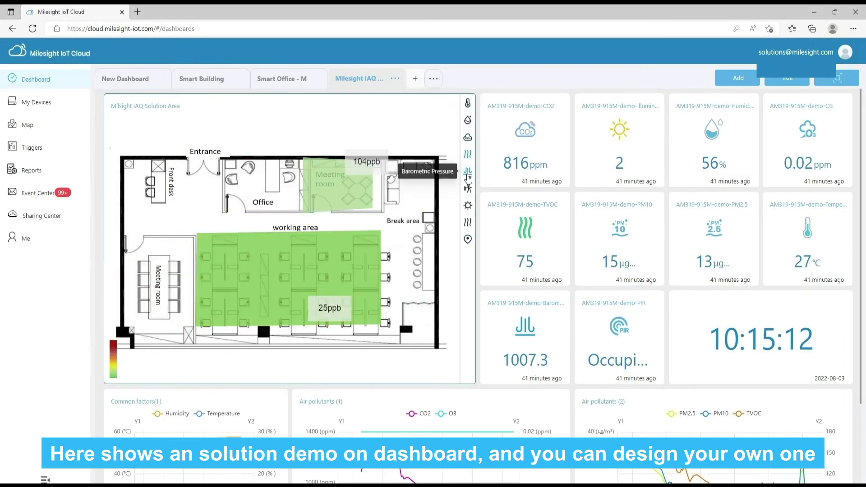
{"action": "left_click", "coordinate": [468, 171]}
{"action": "left_click", "coordinate": [468, 189]}
{"action": "left_click", "coordinate": [467, 205]}
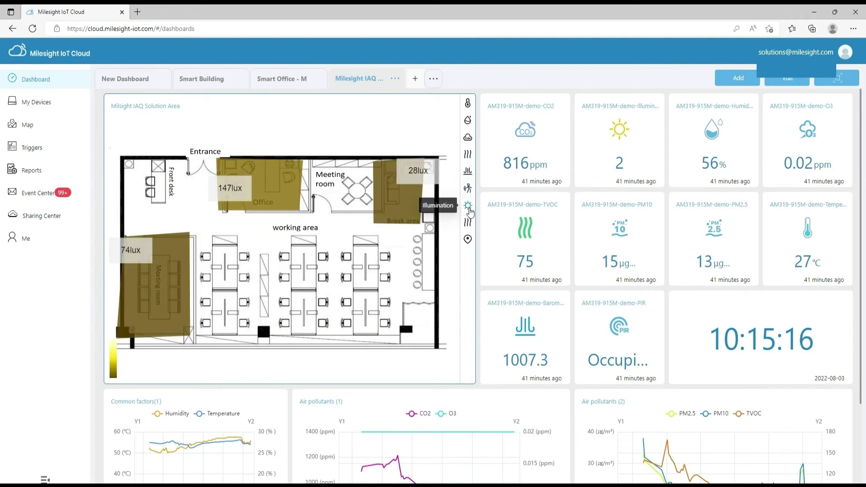
{"action": "left_click", "coordinate": [468, 224]}
{"action": "left_click", "coordinate": [468, 239]}
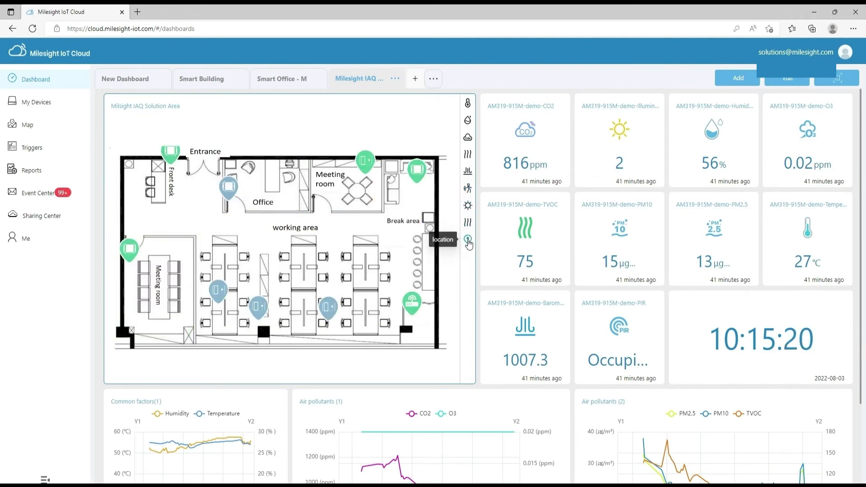
{"action": "scroll", "coordinate": [681, 253], "scroll_direction": "down", "scroll_amount": 2}
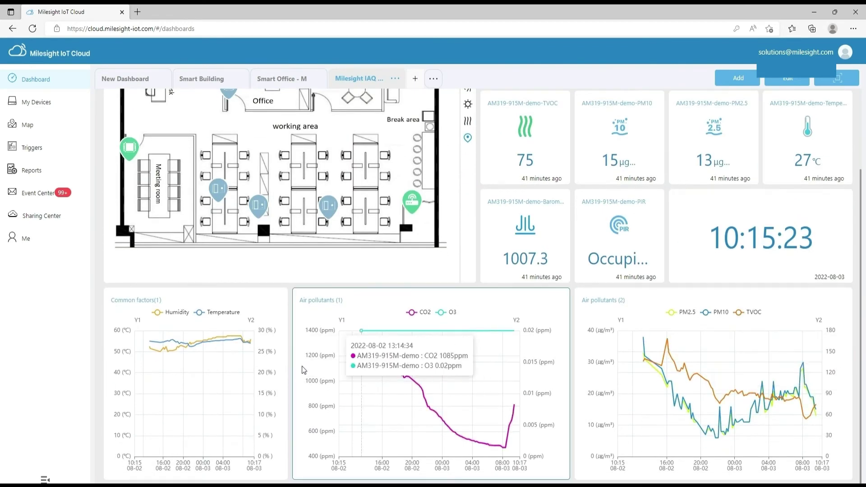
{"action": "scroll", "coordinate": [444, 293], "scroll_direction": "up", "scroll_amount": 2}
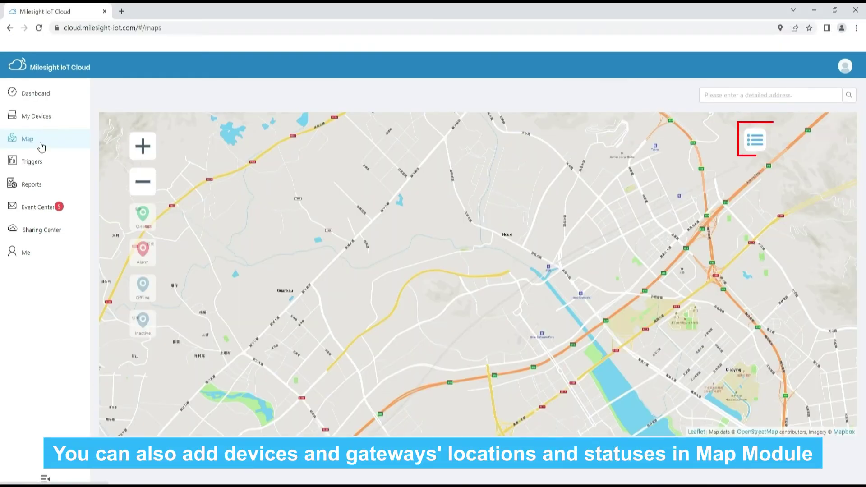
Step: Locate AM307-915M from the map's device list, view its readings, then go to Triggers
{"action": "left_click", "coordinate": [753, 143]}
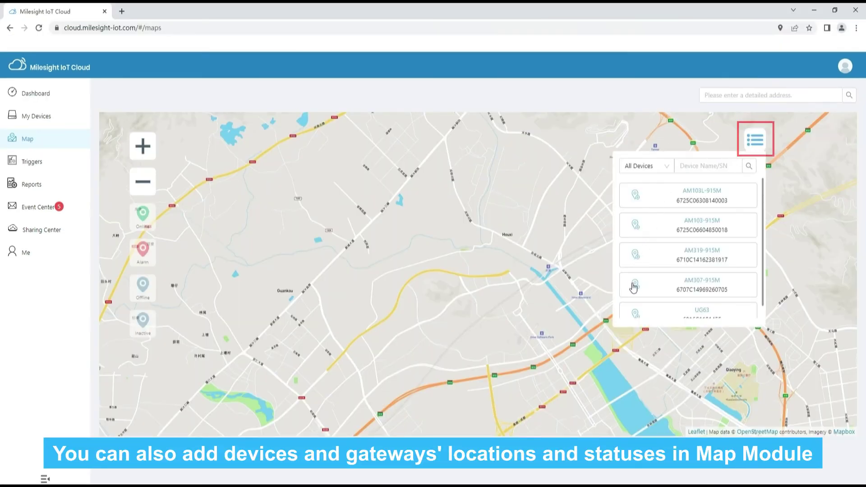
{"action": "left_click", "coordinate": [636, 287]}
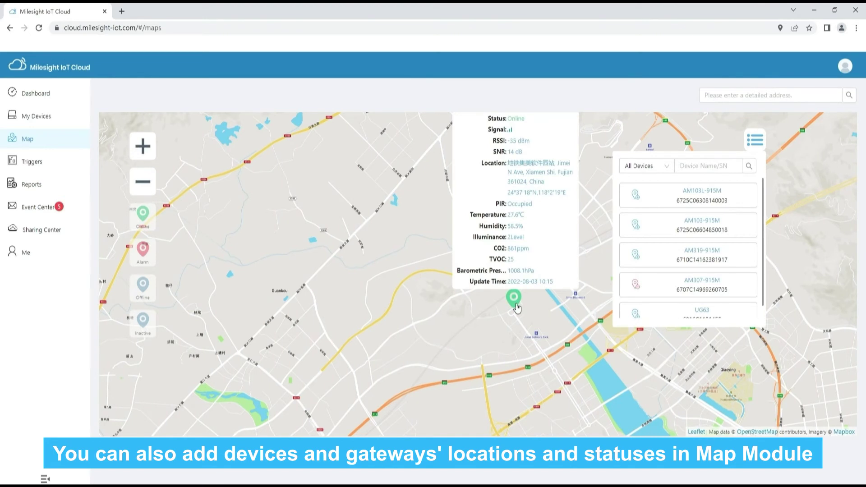
{"action": "left_click", "coordinate": [43, 167]}
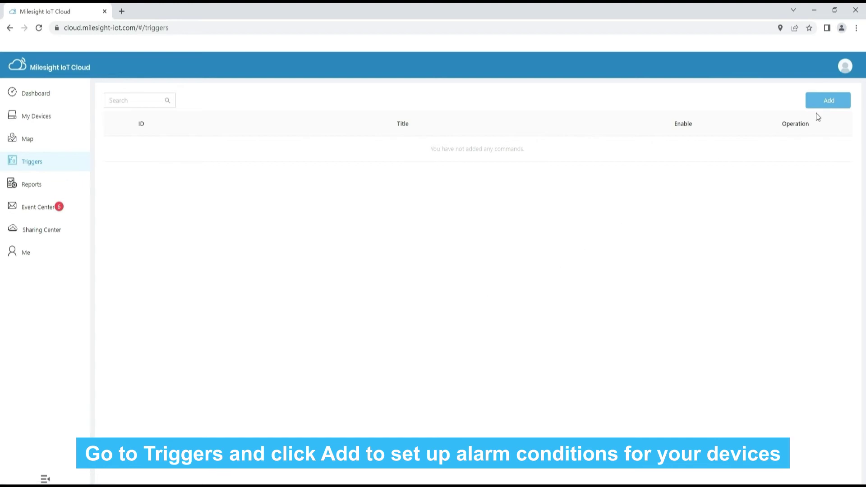
Step: Create a new trigger with Condition A: AM307-915M PIR reads Vacant
{"action": "left_click", "coordinate": [833, 103]}
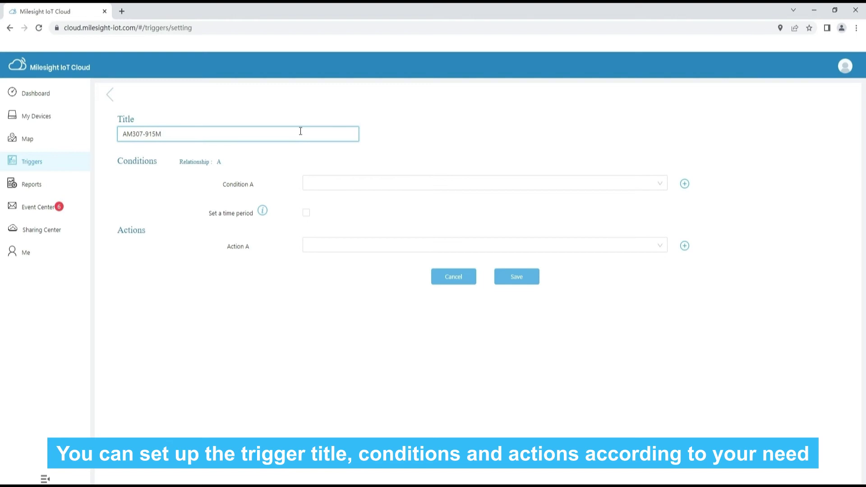
{"action": "left_click", "coordinate": [332, 184]}
{"action": "left_click", "coordinate": [336, 202]}
{"action": "left_click", "coordinate": [327, 218]}
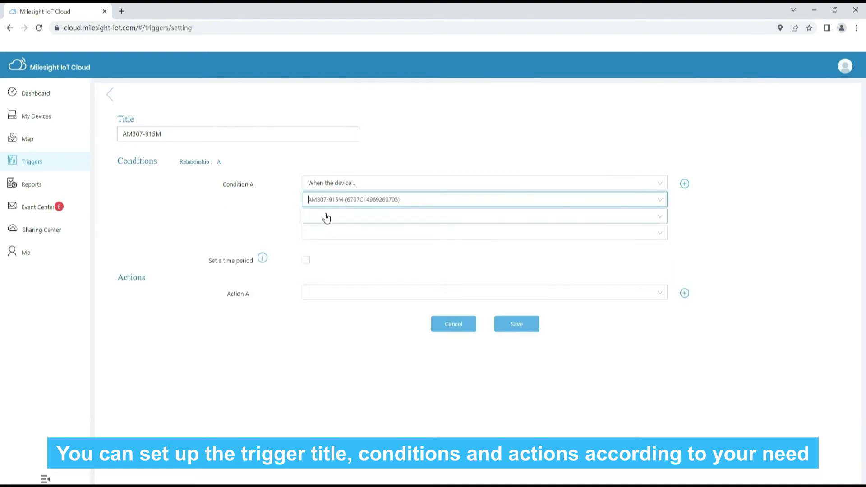
{"action": "left_click", "coordinate": [326, 219]}
{"action": "left_click", "coordinate": [320, 236]}
{"action": "left_click", "coordinate": [321, 234]}
{"action": "left_click", "coordinate": [321, 252]}
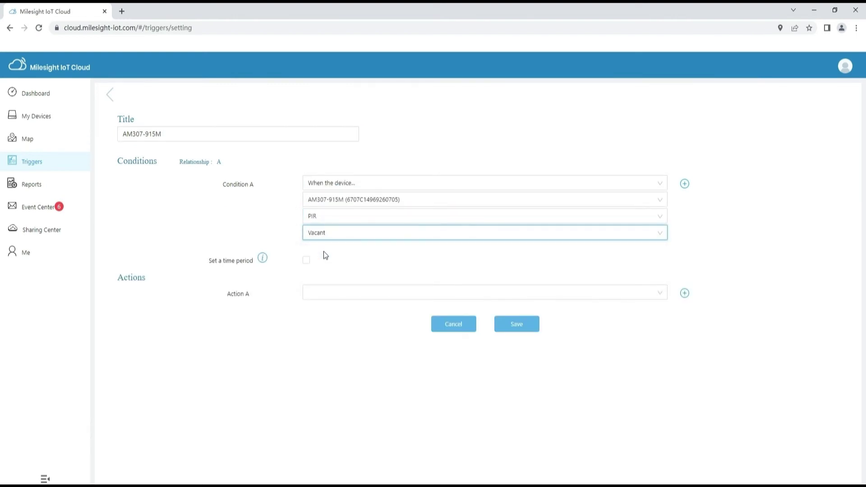
Step: Add Conditions B and C, joining B with OR as AM307-915M Temperature greater than or equal
{"action": "left_click", "coordinate": [684, 184]}
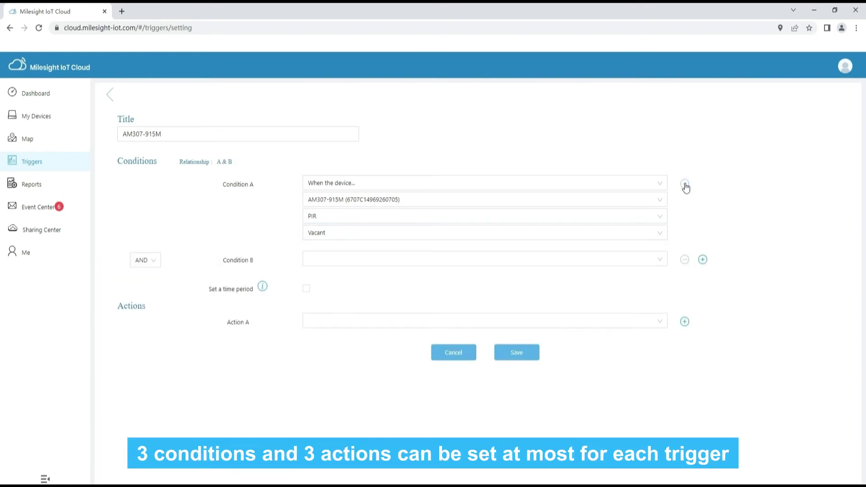
{"action": "left_click", "coordinate": [703, 259]}
{"action": "left_click", "coordinate": [145, 260]}
{"action": "left_click", "coordinate": [145, 292]}
{"action": "left_click", "coordinate": [374, 258]}
{"action": "left_click", "coordinate": [361, 276]}
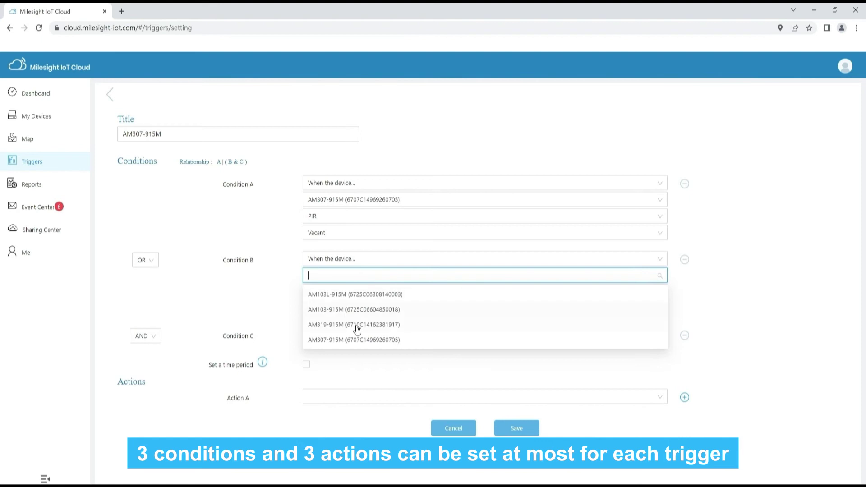
{"action": "left_click", "coordinate": [356, 328]}
{"action": "left_click", "coordinate": [344, 293]}
{"action": "left_click", "coordinate": [346, 326]}
{"action": "left_click", "coordinate": [331, 309]}
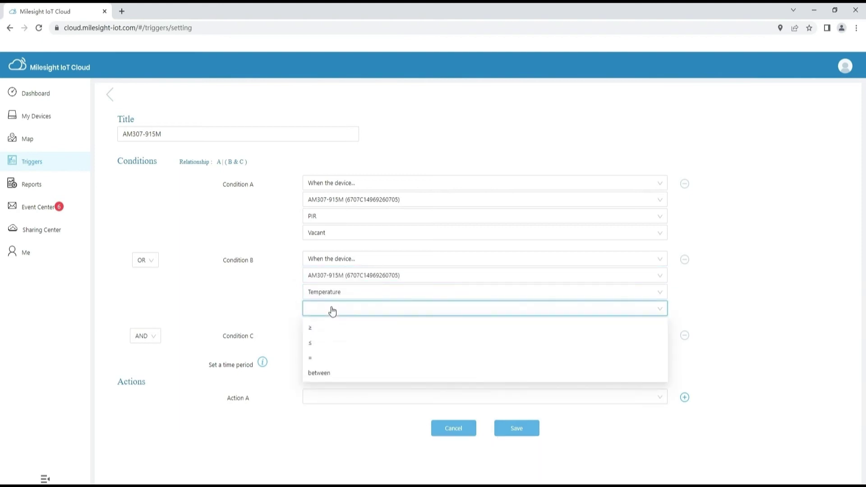
{"action": "left_click", "coordinate": [317, 321]}
Step: Set Condition C to AM103-915M Humidity less than or equal to 60
{"action": "left_click", "coordinate": [325, 354]}
{"action": "left_click", "coordinate": [326, 370]}
{"action": "left_click", "coordinate": [333, 387]}
{"action": "left_click", "coordinate": [337, 386]}
{"action": "left_click", "coordinate": [332, 354]}
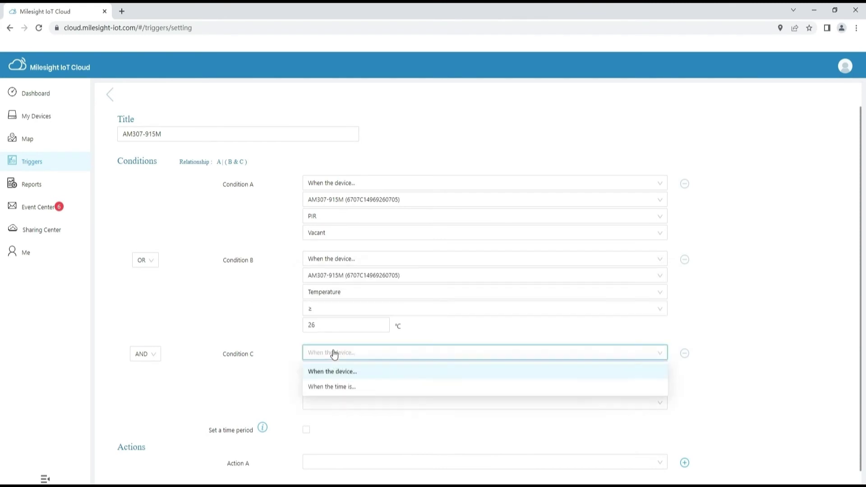
{"action": "left_click", "coordinate": [332, 370]}
{"action": "left_click", "coordinate": [333, 368]}
{"action": "left_click", "coordinate": [331, 404]}
{"action": "left_click", "coordinate": [334, 387]}
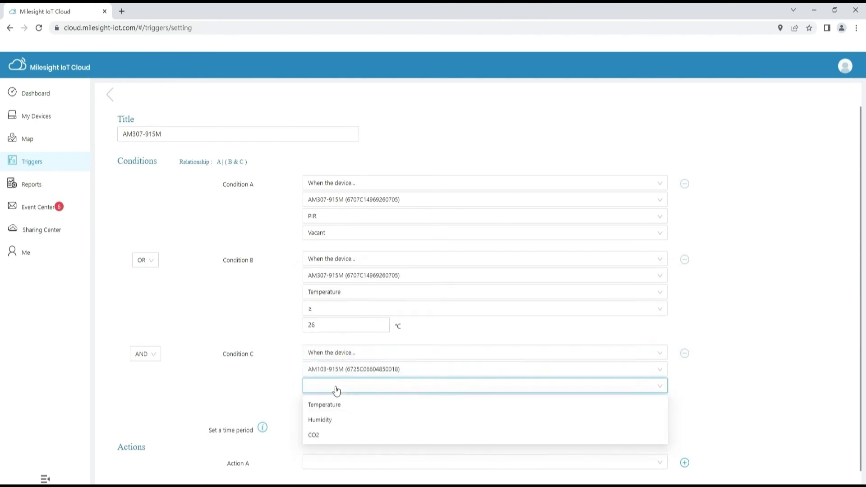
{"action": "left_click", "coordinate": [334, 418]}
{"action": "left_click", "coordinate": [317, 402]}
{"action": "left_click", "coordinate": [315, 439]}
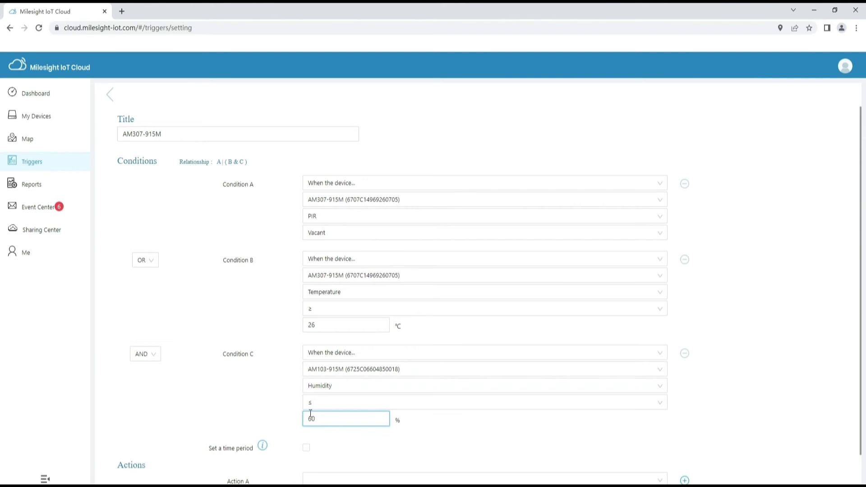
Step: Limit the trigger to a time period excluding Monday and Tuesday, send an alarm notification, and save
{"action": "scroll", "coordinate": [279, 394], "scroll_direction": "down", "scroll_amount": 1}
{"action": "left_click", "coordinate": [306, 414]}
{"action": "scroll", "coordinate": [312, 413], "scroll_direction": "down", "scroll_amount": 2}
{"action": "left_click", "coordinate": [335, 394]}
{"action": "left_click", "coordinate": [356, 394]}
{"action": "left_click", "coordinate": [335, 446]}
{"action": "left_click", "coordinate": [359, 421]}
{"action": "left_click", "coordinate": [518, 478]}
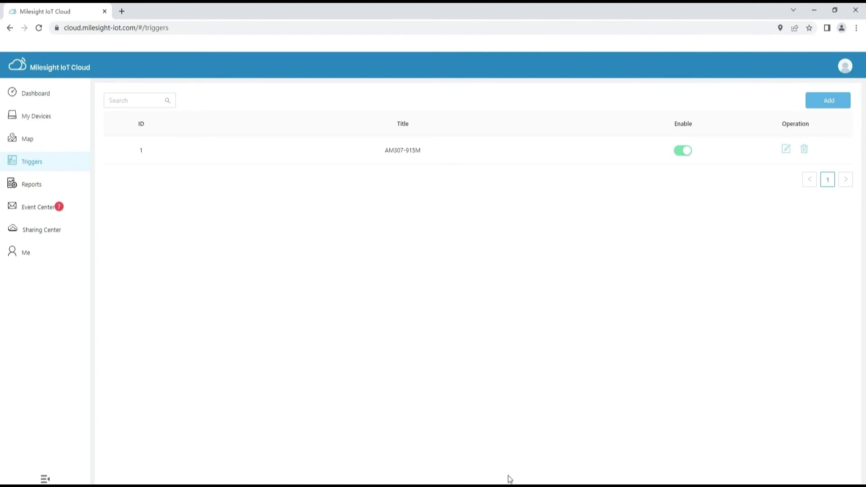
Step: Add a second trigger named Humidity, then go to the Reports page
{"action": "left_click", "coordinate": [830, 100]}
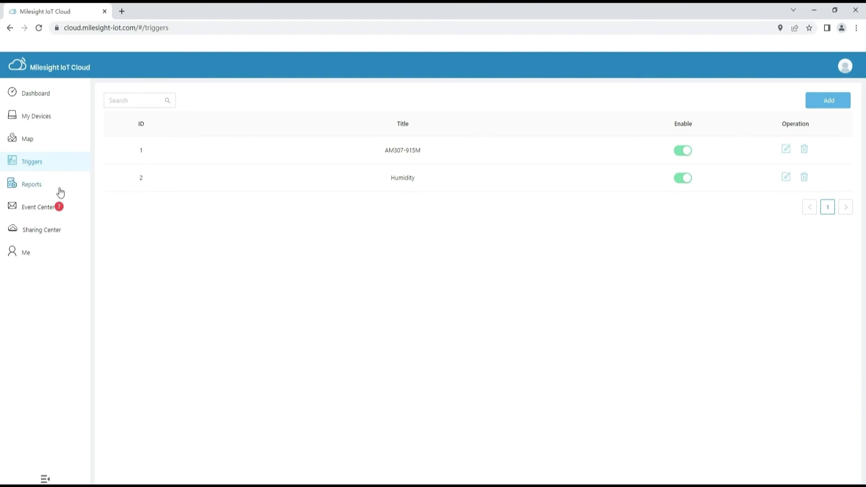
{"action": "left_click", "coordinate": [57, 191]}
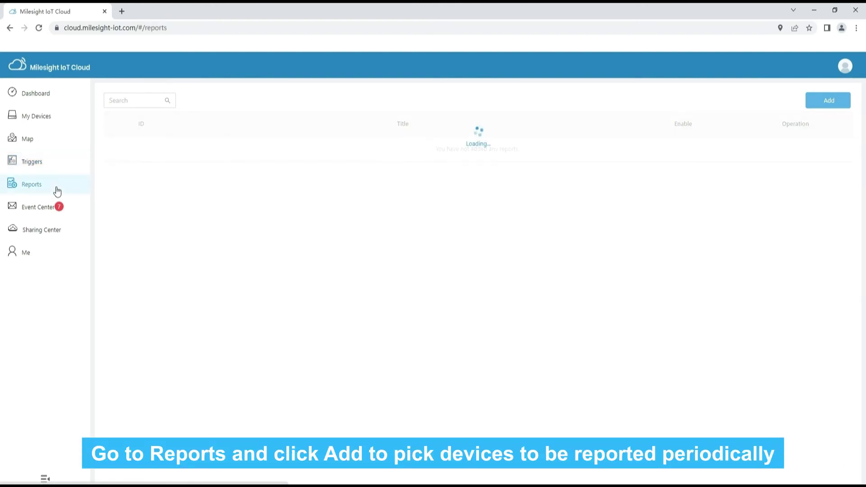
Step: Start a new report titled 'Data report' covering only AM319-915M and AM307-915M
{"action": "left_click", "coordinate": [837, 101]}
{"action": "left_click", "coordinate": [212, 134]}
{"action": "type", "text": "Data"}
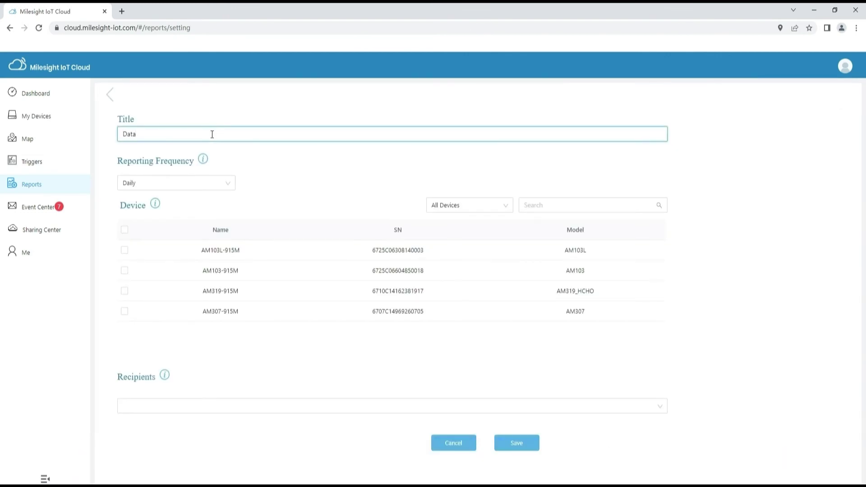
{"action": "left_click", "coordinate": [125, 229]}
{"action": "left_click", "coordinate": [124, 250]}
{"action": "left_click", "coordinate": [125, 271]}
Step: Add one contact as recipient, save the daily report, and open the Event Center
{"action": "left_click", "coordinate": [431, 406]}
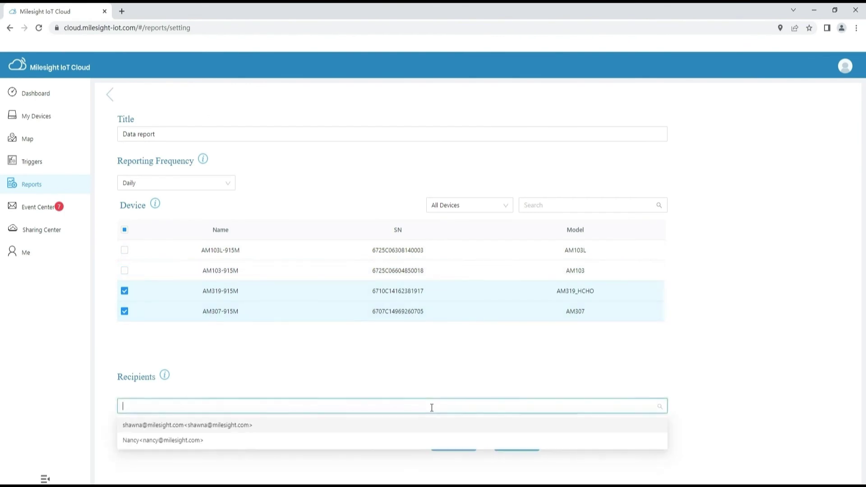
{"action": "left_click", "coordinate": [398, 425]}
{"action": "left_click", "coordinate": [410, 377]}
{"action": "left_click", "coordinate": [517, 443]}
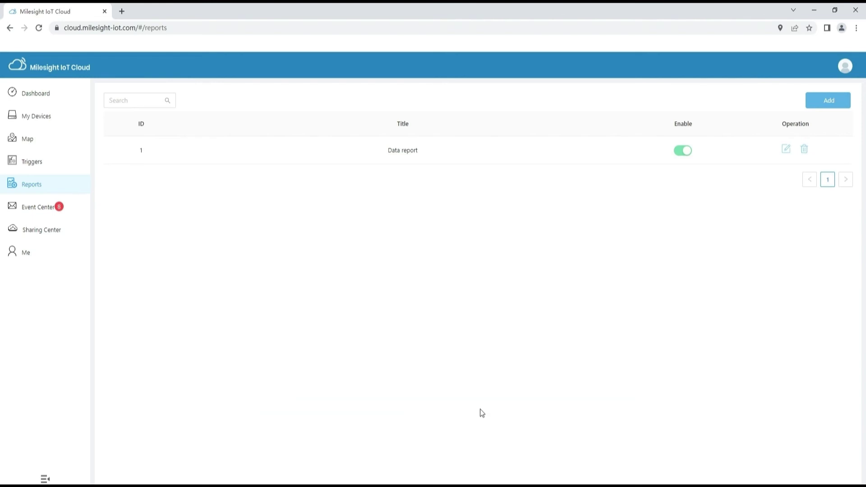
{"action": "left_click", "coordinate": [40, 213]}
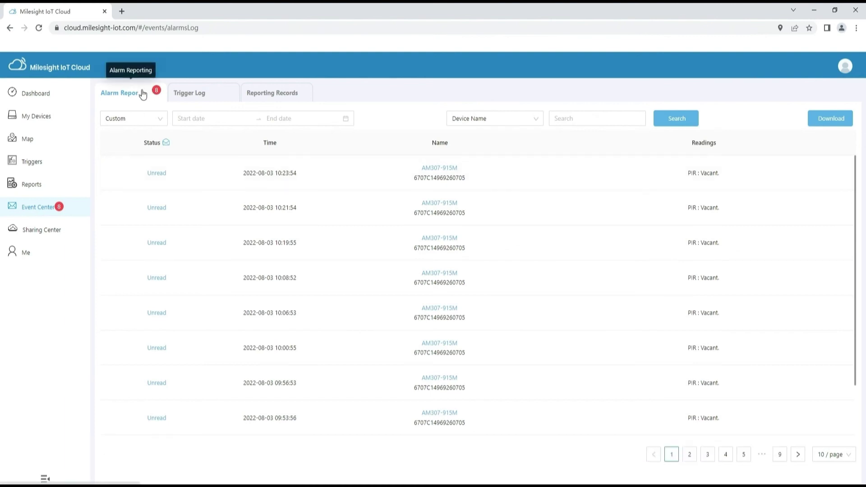
Step: Review the Event Center's Trigger Log and Reporting Records, then open Sharing Center's Shared by me list
{"action": "left_click", "coordinate": [199, 95]}
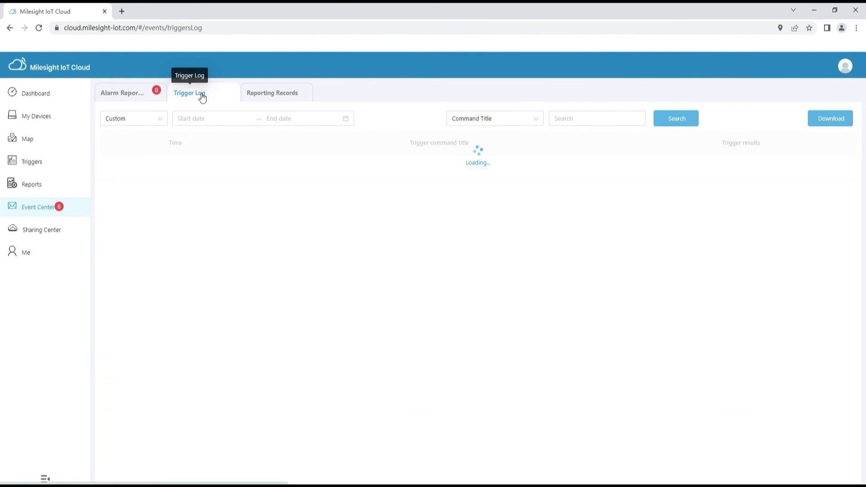
{"action": "left_click", "coordinate": [276, 96]}
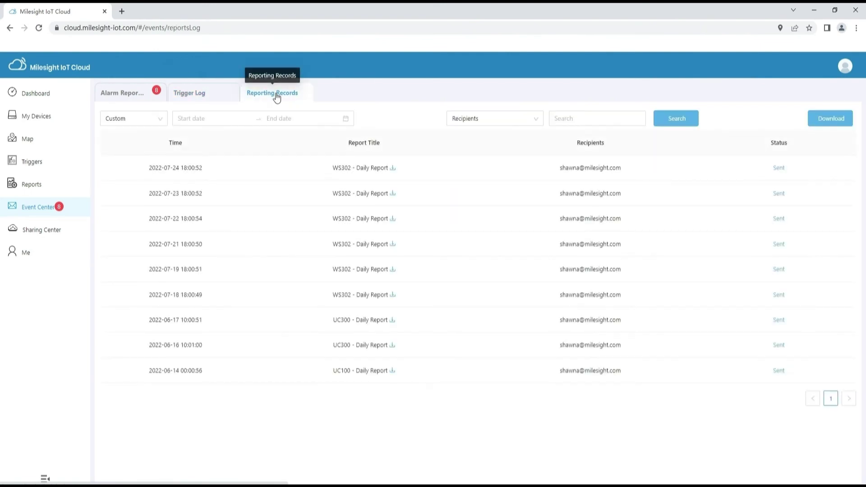
{"action": "left_click", "coordinate": [67, 236]}
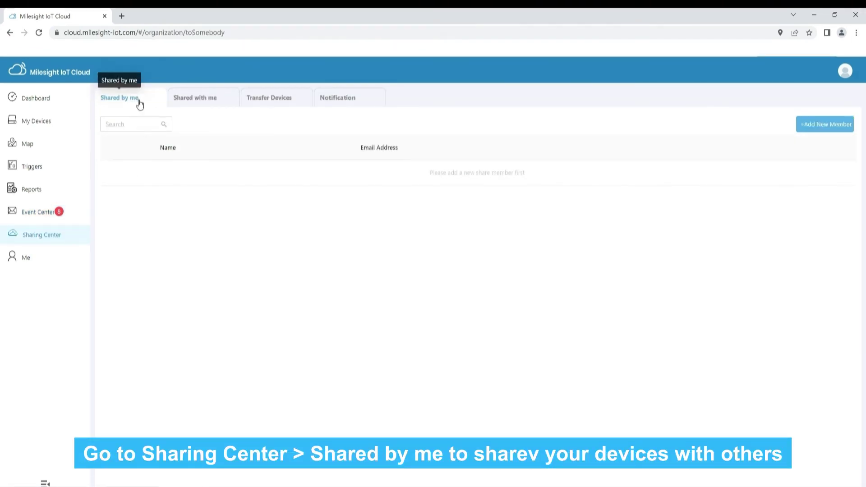
Step: Add a new share member with their name and e-mail address
{"action": "left_click", "coordinate": [842, 123]}
{"action": "left_click", "coordinate": [433, 249]}
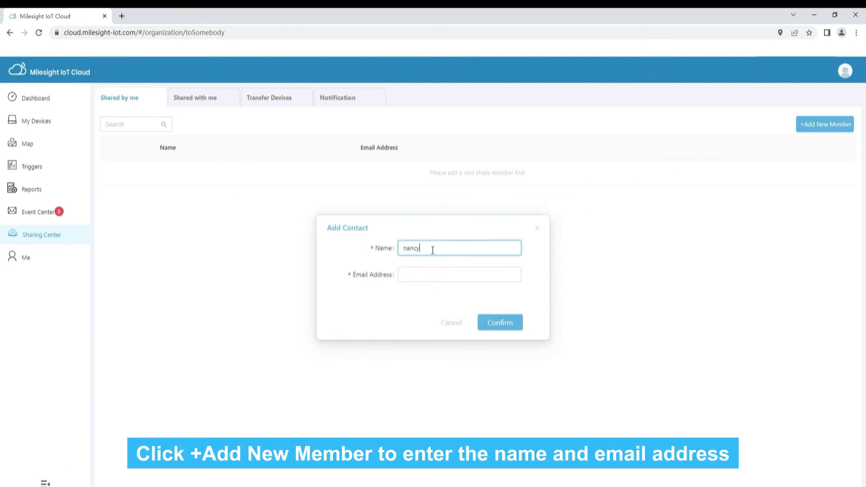
{"action": "left_click", "coordinate": [416, 274]}
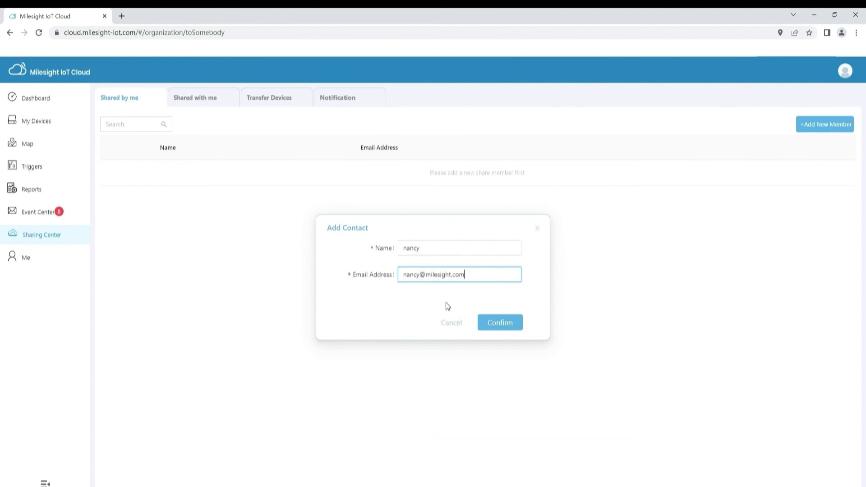
{"action": "left_click", "coordinate": [492, 321]}
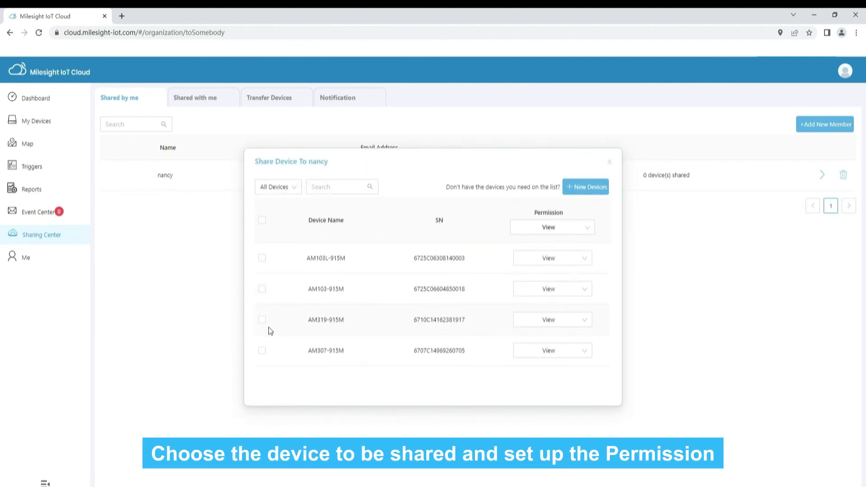
Step: Share AM307-915M with the new member at View&Edit permission, then check Shared with me
{"action": "left_click", "coordinate": [262, 351]}
{"action": "left_click", "coordinate": [535, 352]}
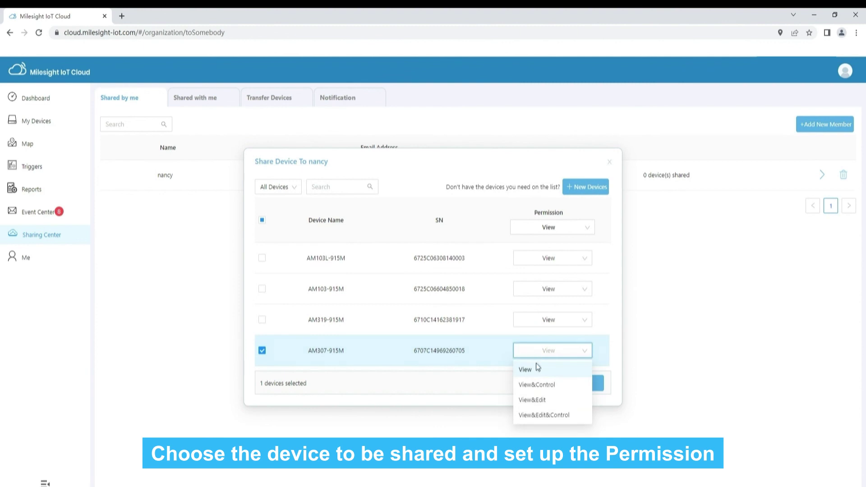
{"action": "left_click", "coordinate": [542, 400]}
{"action": "left_click", "coordinate": [580, 384]}
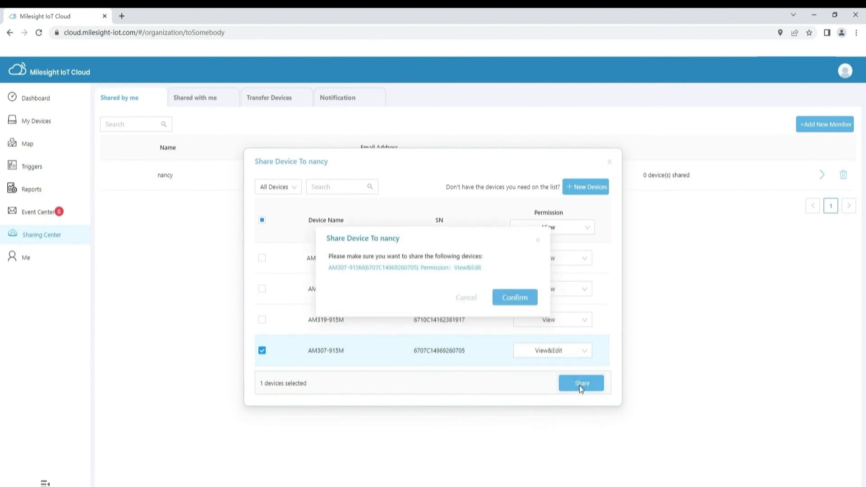
{"action": "left_click", "coordinate": [508, 300]}
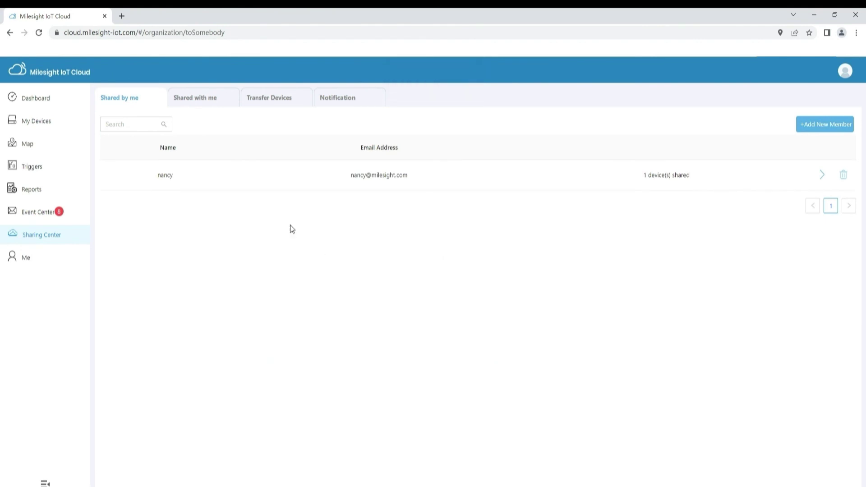
{"action": "left_click", "coordinate": [223, 101]}
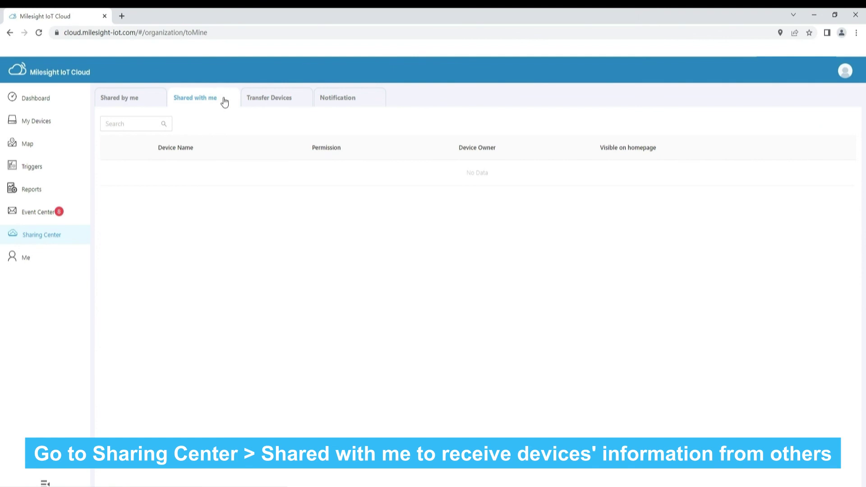
Step: Send a transfer of UG63 and its associated devices to the new member, then cancel it
{"action": "left_click", "coordinate": [293, 103]}
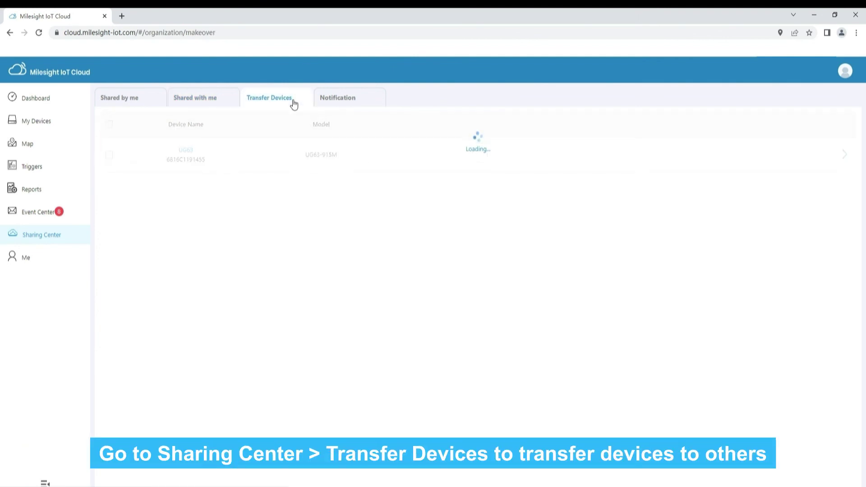
{"action": "left_click", "coordinate": [110, 155]}
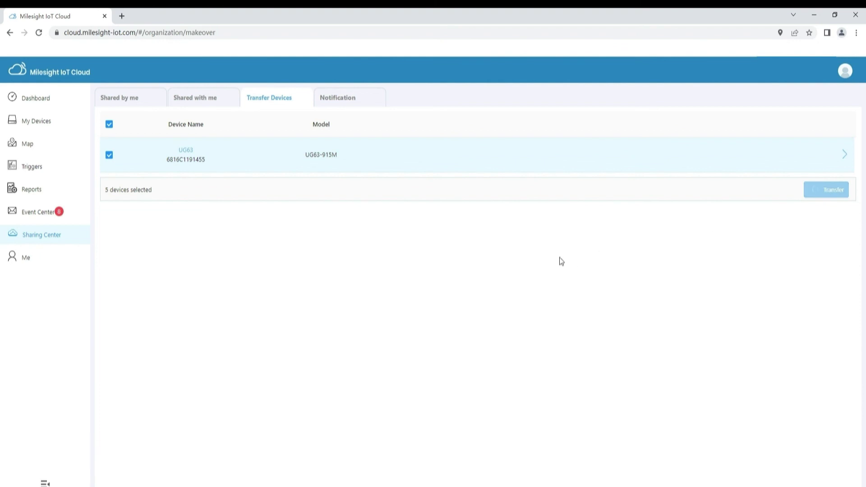
{"action": "left_click", "coordinate": [486, 264]}
{"action": "left_click", "coordinate": [474, 286]}
{"action": "left_click", "coordinate": [494, 309]}
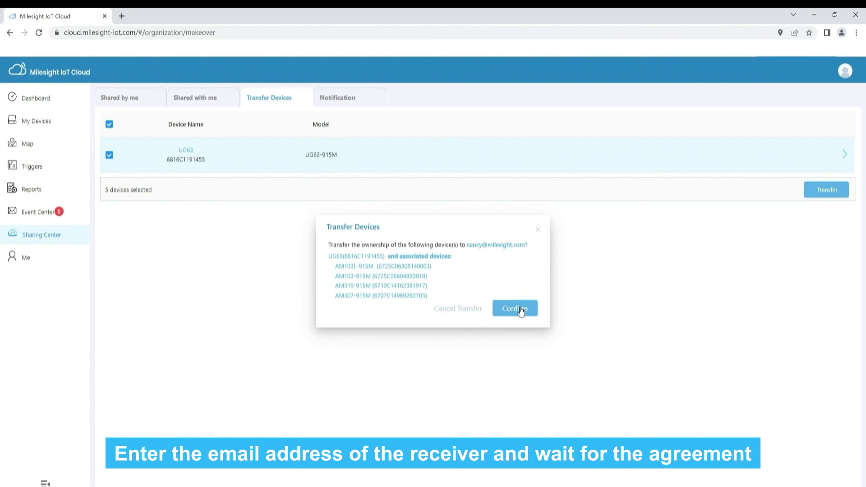
{"action": "left_click", "coordinate": [521, 311]}
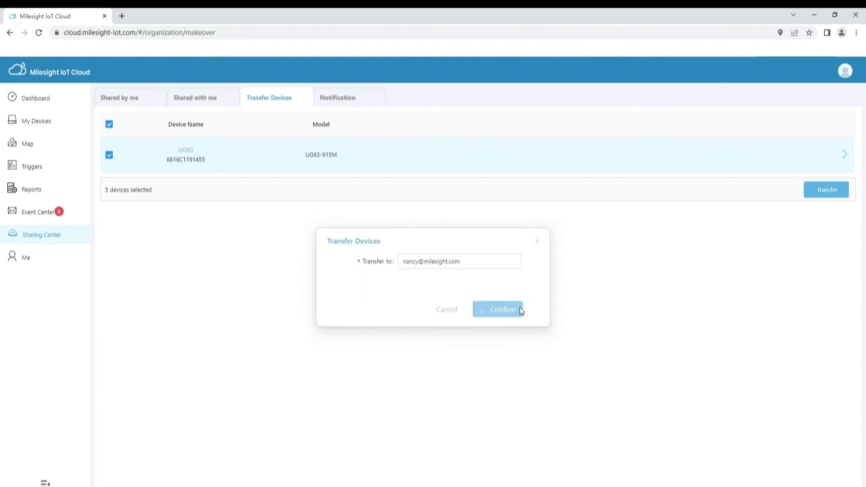
{"action": "left_click", "coordinate": [520, 300]}
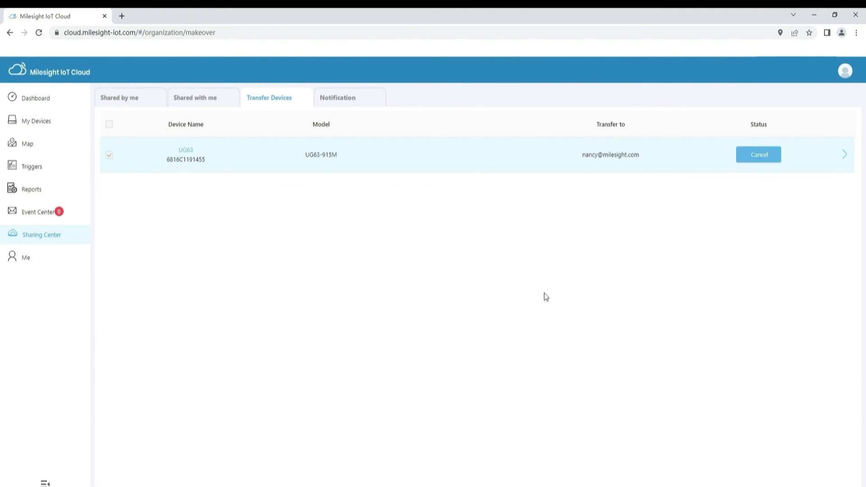
{"action": "left_click", "coordinate": [756, 153]}
{"action": "left_click", "coordinate": [524, 313]}
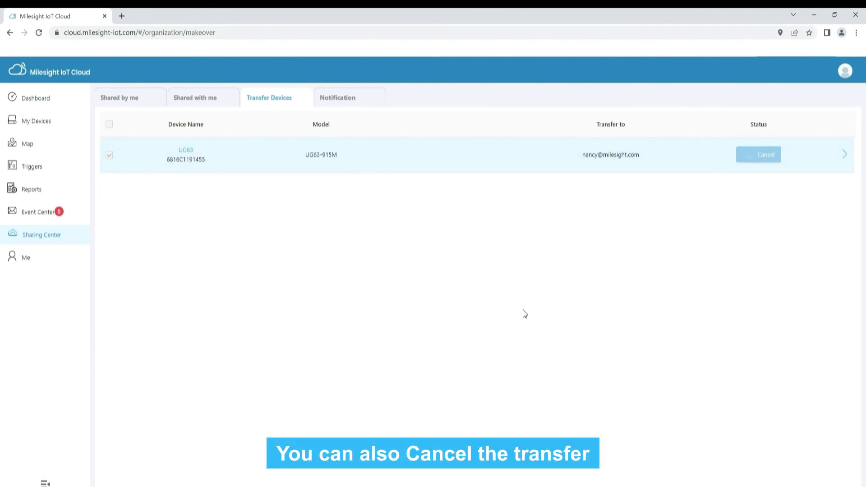